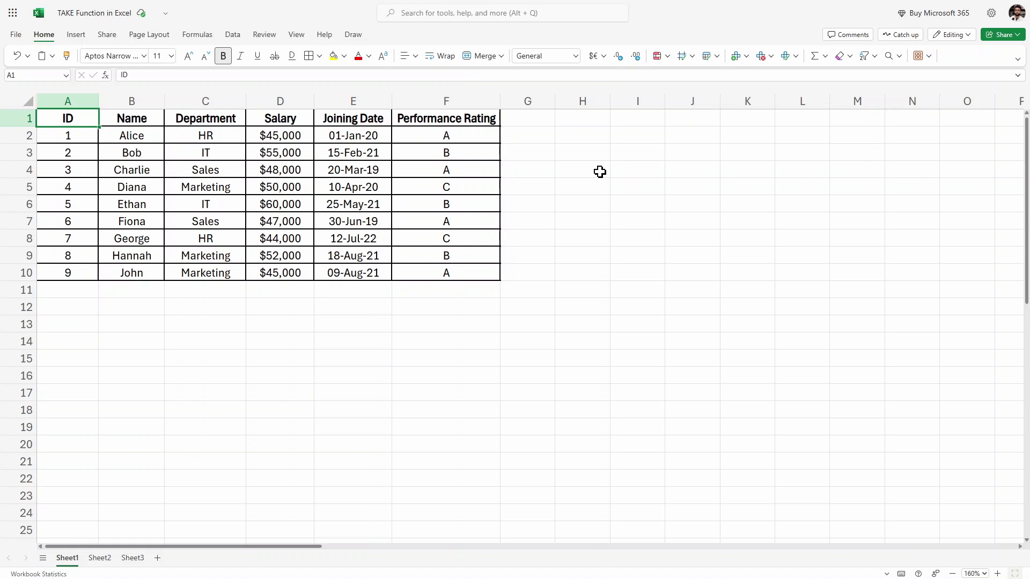
Step: Enter =TAKE(A2:F10,3) in H4 to return the first three rows of the employee table, and check the result
double_click(600, 171)
type("=")
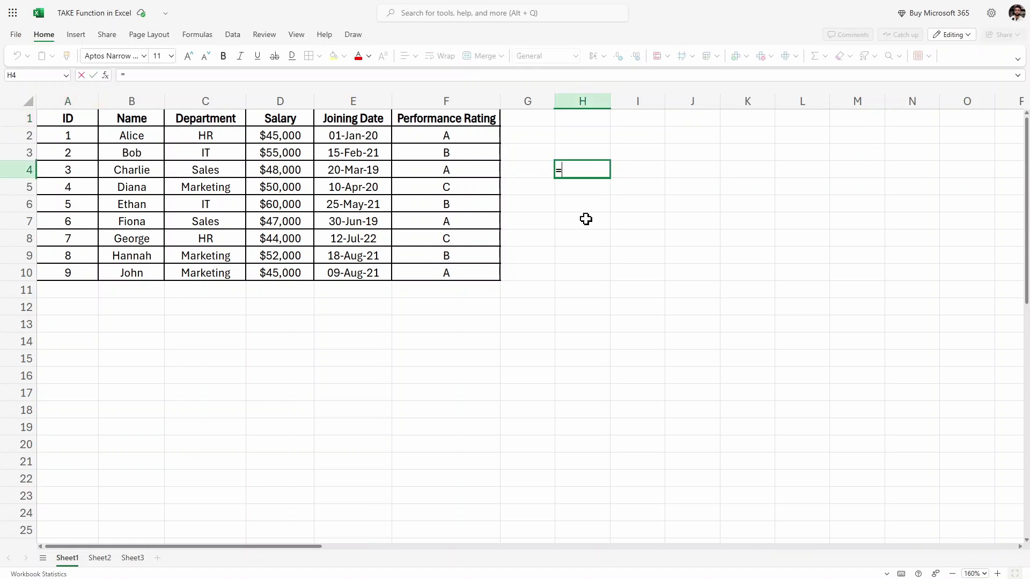
type("TAKE")
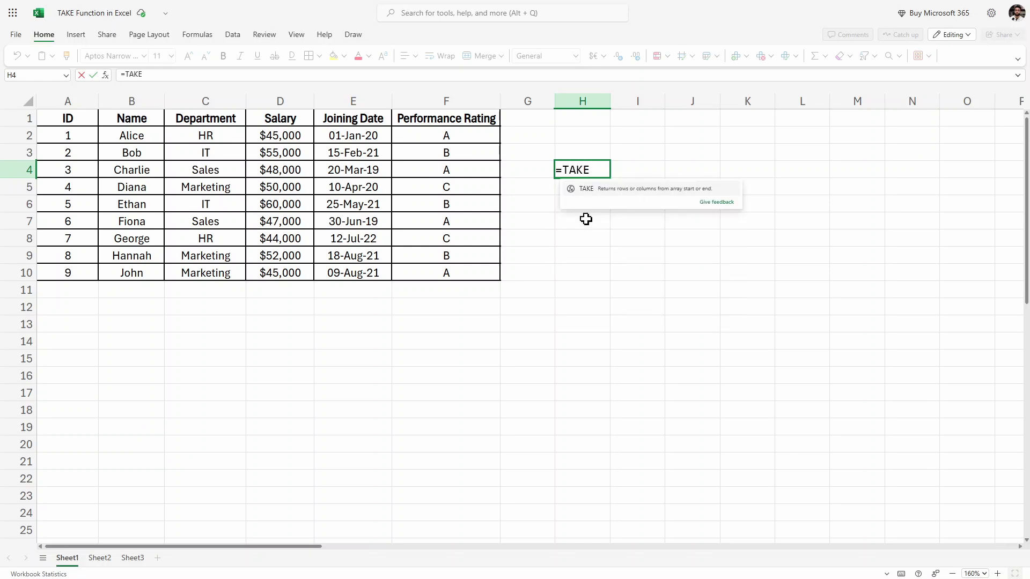
type("(")
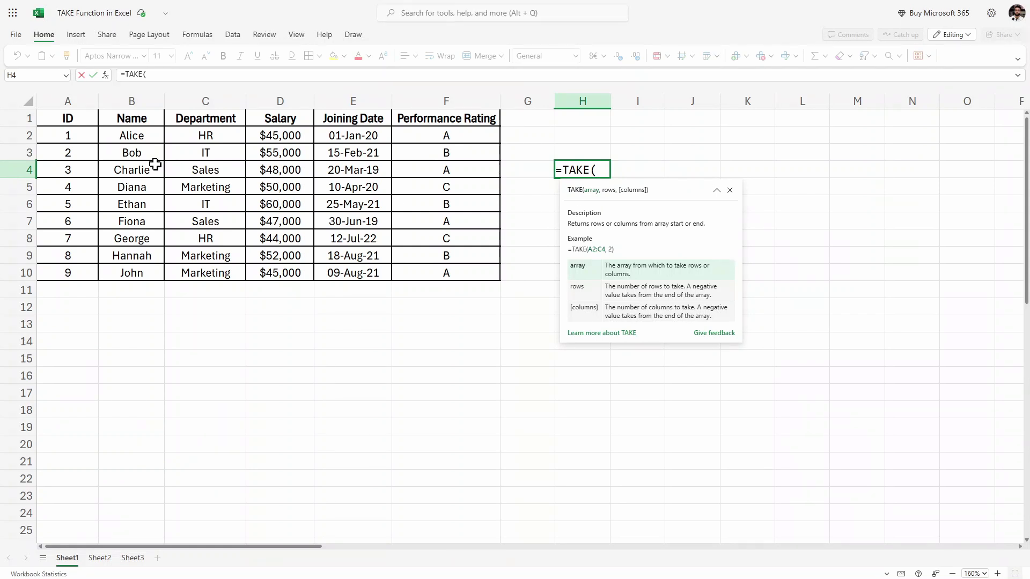
left_click_drag(54, 136, 451, 271)
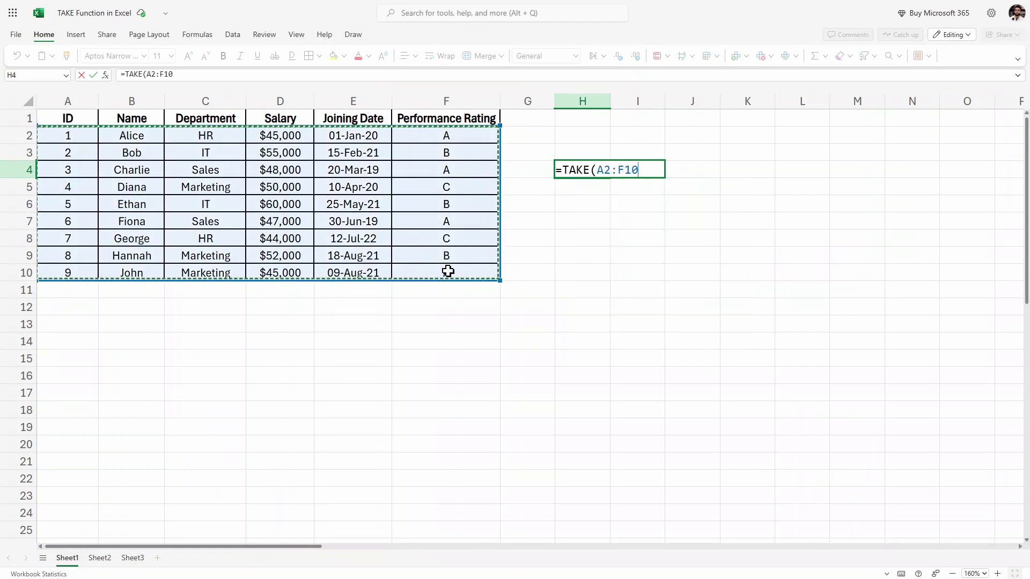
type(",")
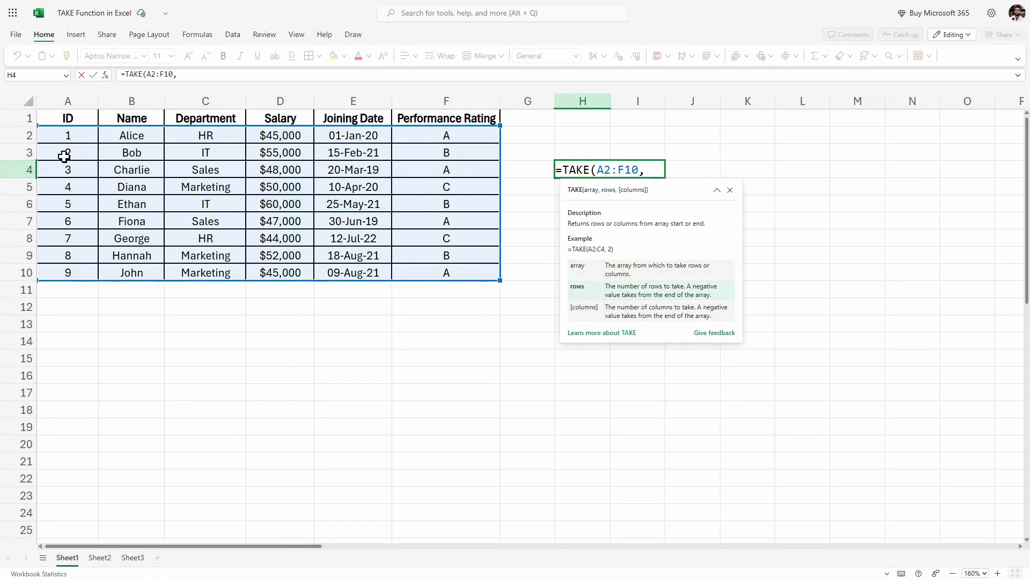
type("3)")
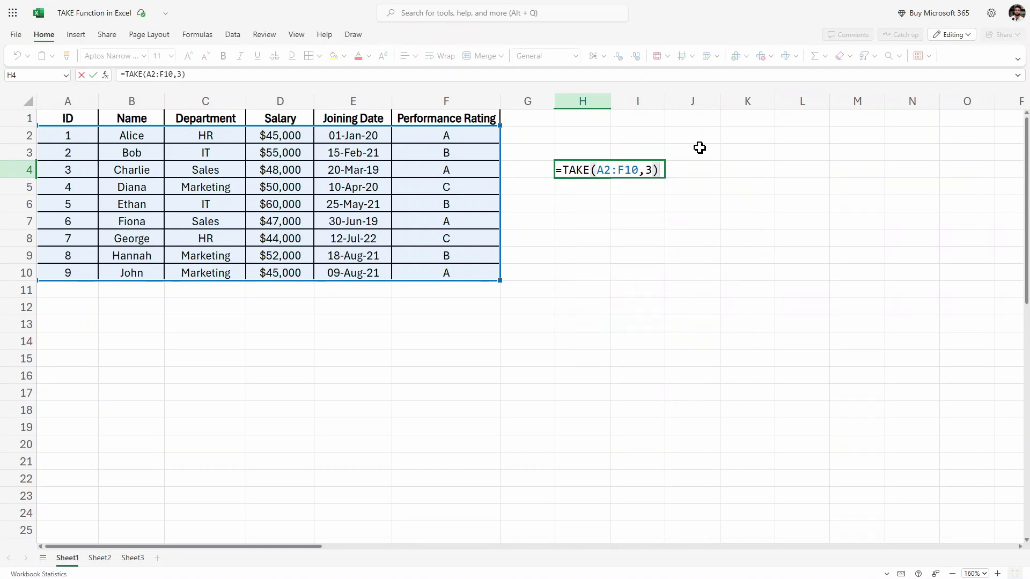
key("Return")
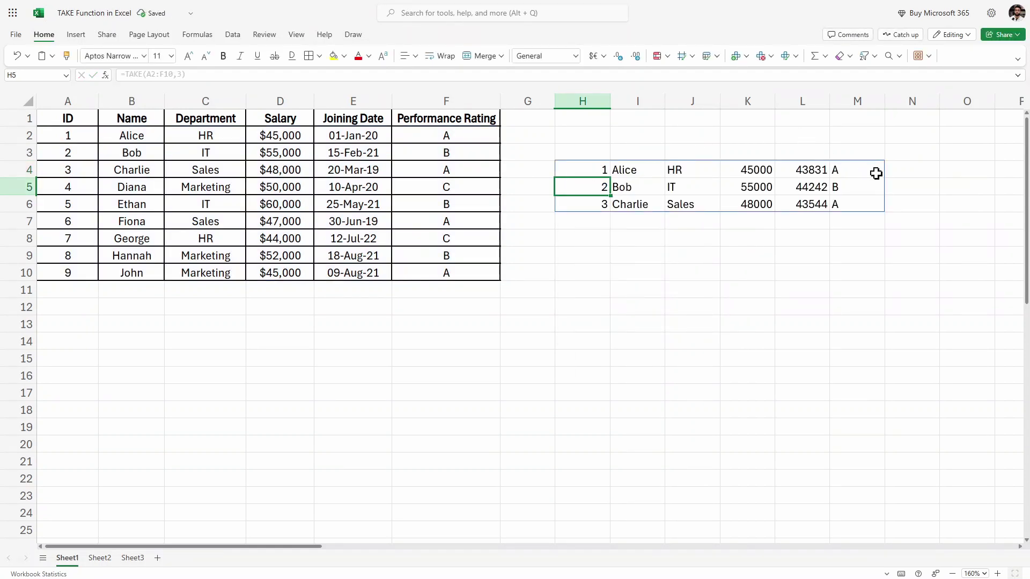
left_click(910, 171)
left_click(901, 214)
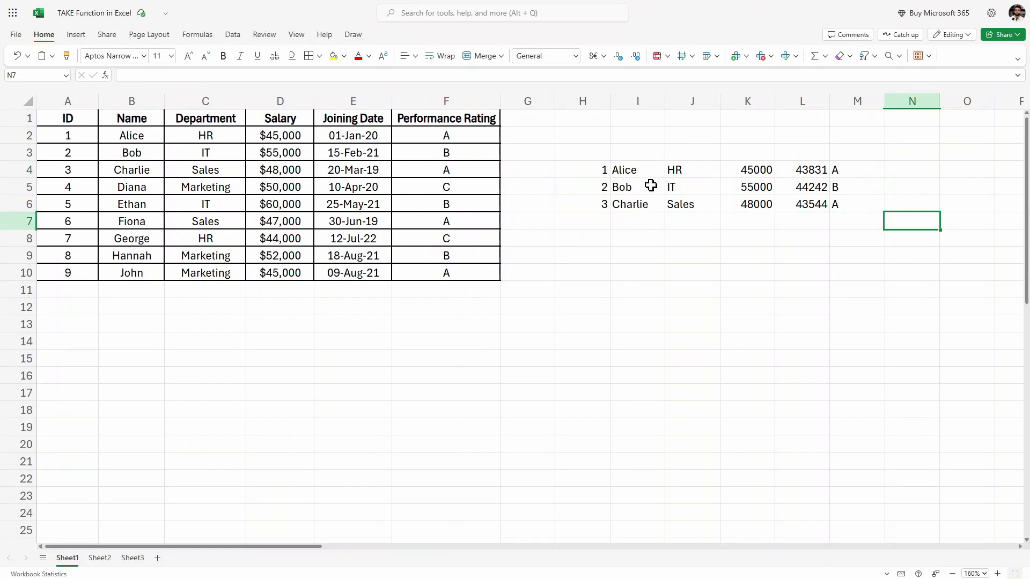
left_click(591, 176)
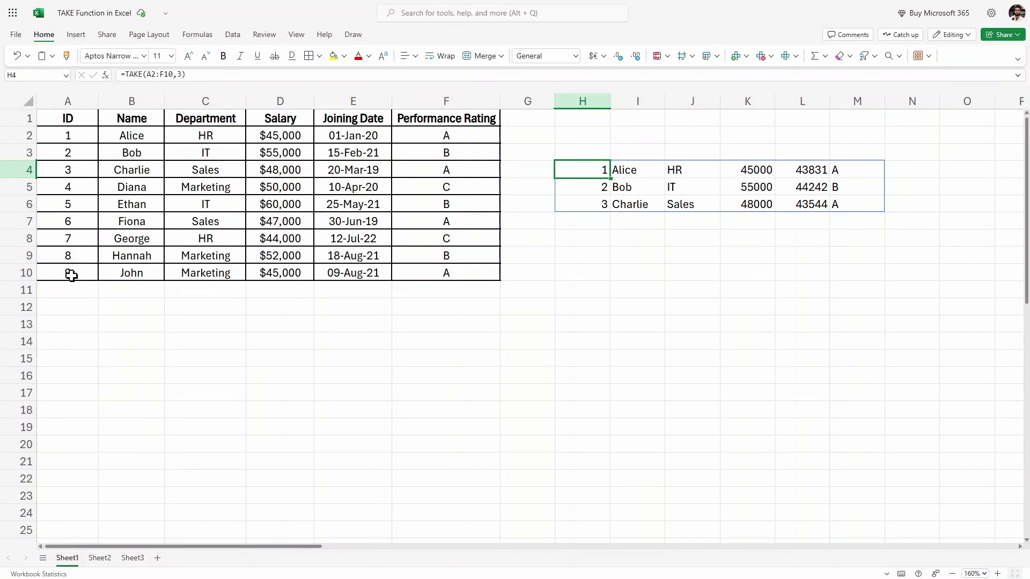
Step: Set the rows argument of the TAKE formula in H4 to -3 for the table's last three records, and check the returned rows
left_click_drag(55, 237, 84, 268)
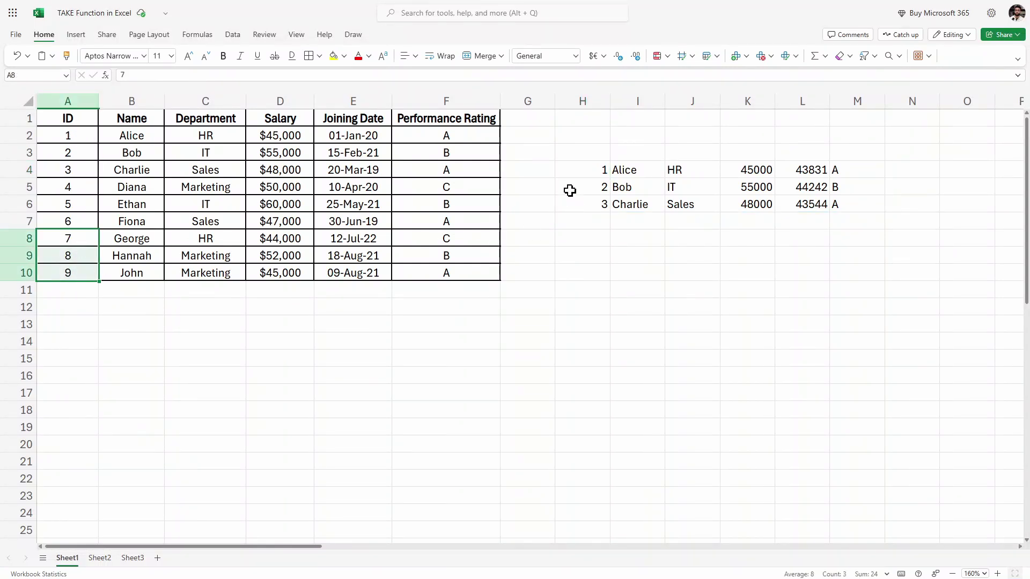
left_click(591, 176)
key("F2")
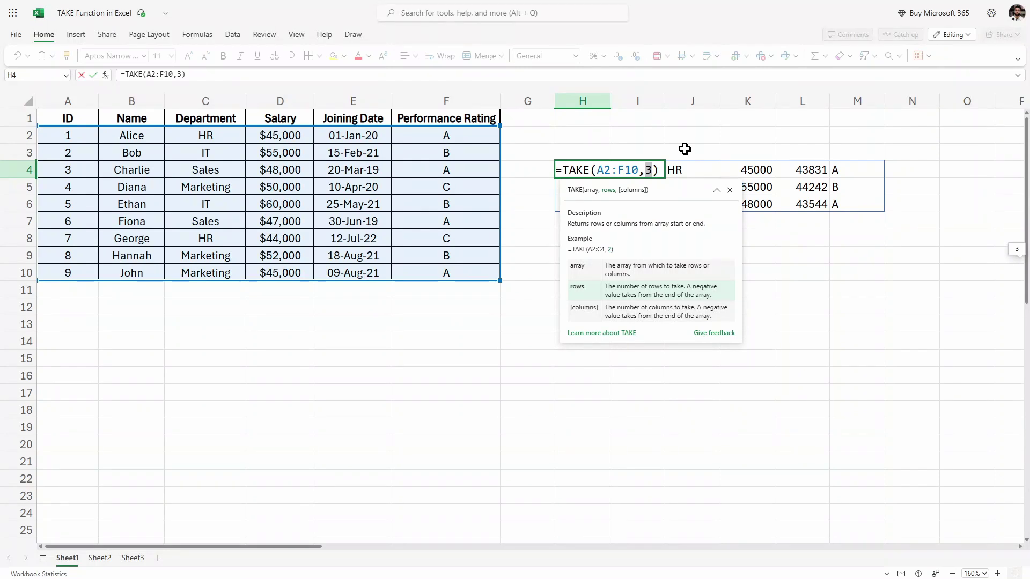
key("Left")
type("-")
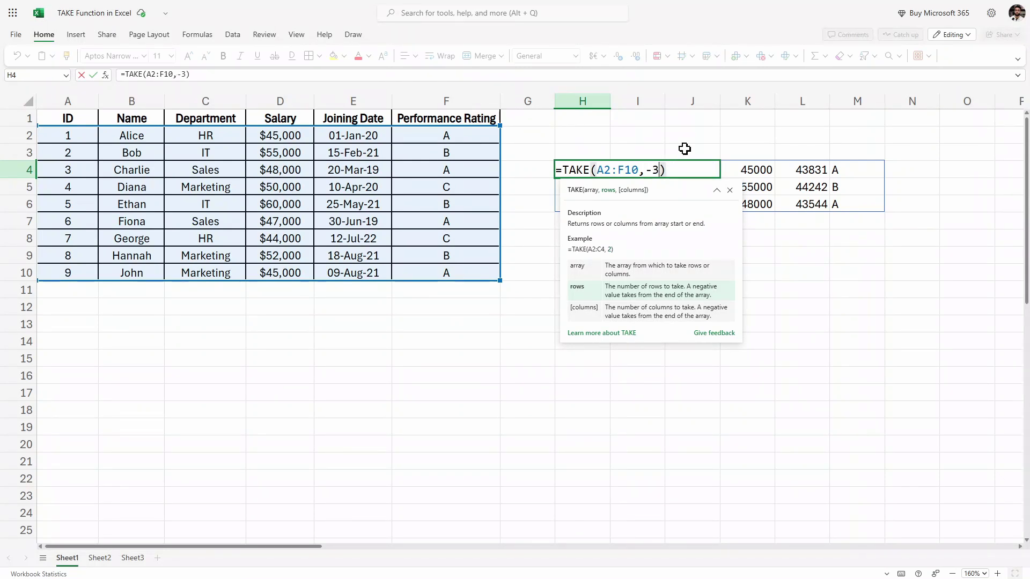
key("Right")
key("Return")
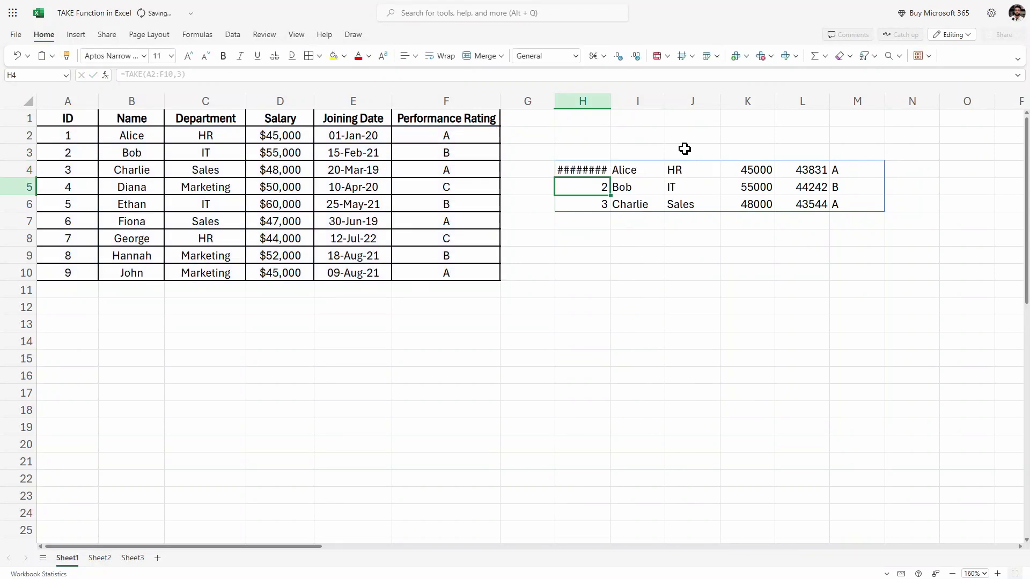
left_click(672, 226)
left_click(604, 170)
left_click_drag(605, 171, 858, 206)
left_click(875, 271)
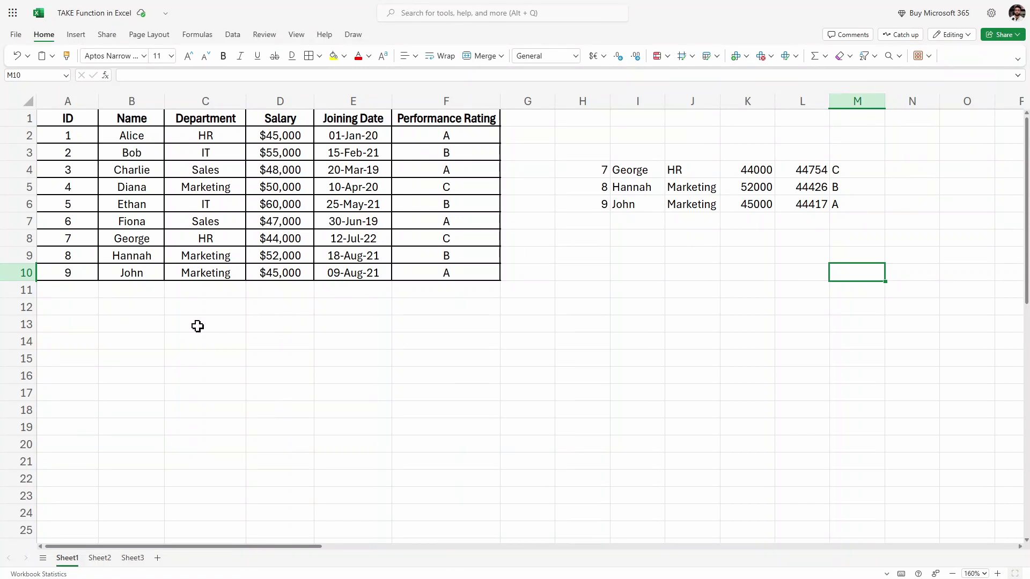
Step: On Sheet2, enter =TAKE(A2:F10,3) in H4 to extract the first three employee records, and select the returned range
left_click(99, 559)
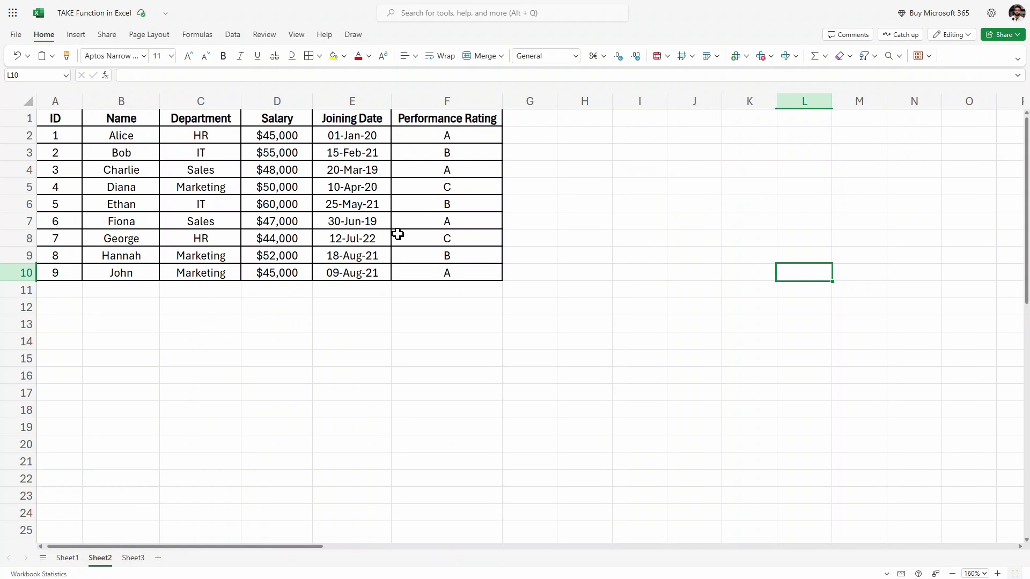
left_click(515, 209)
left_click_drag(69, 120, 490, 259)
left_click(563, 198)
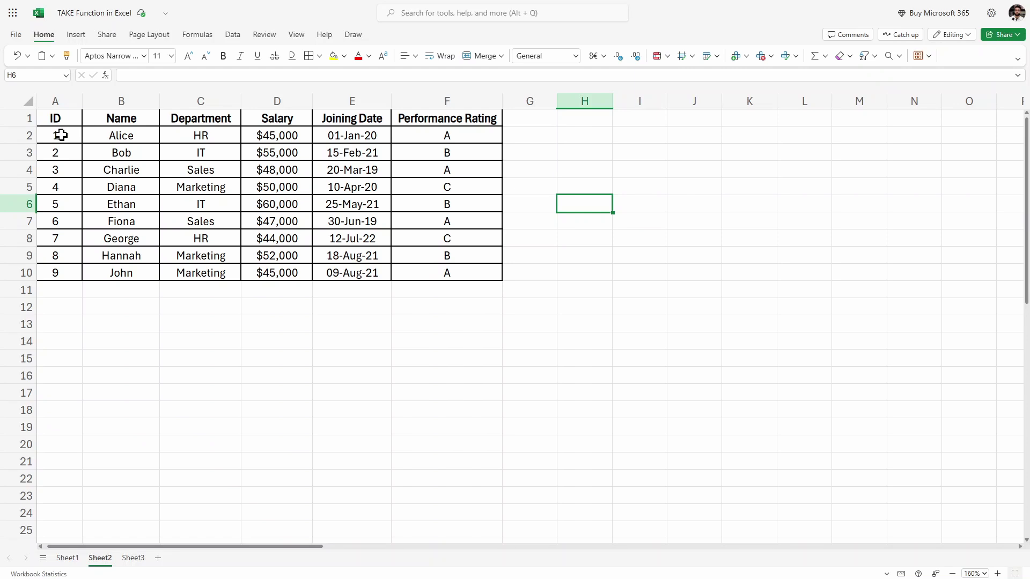
left_click_drag(60, 134, 426, 169)
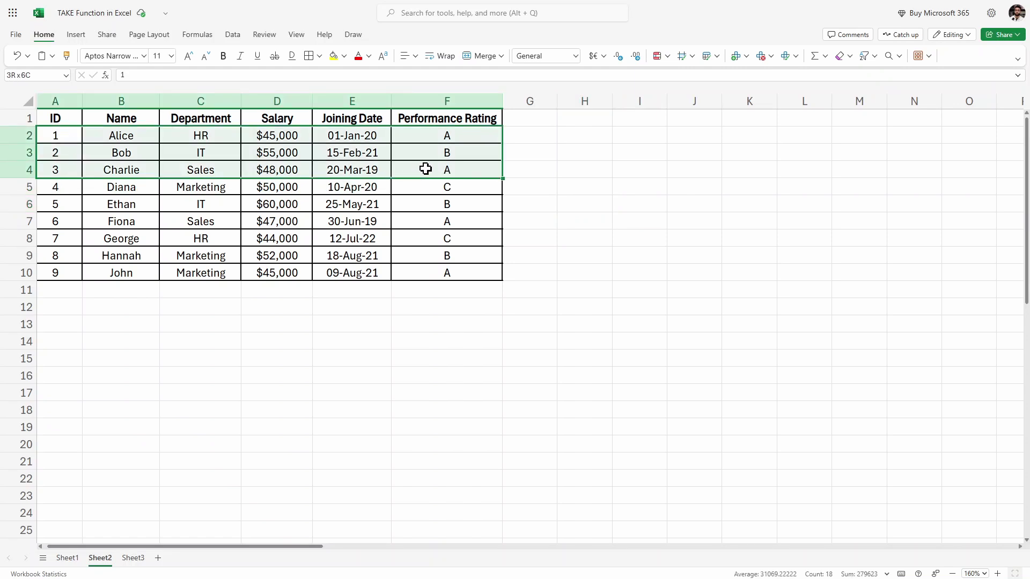
left_click(581, 170)
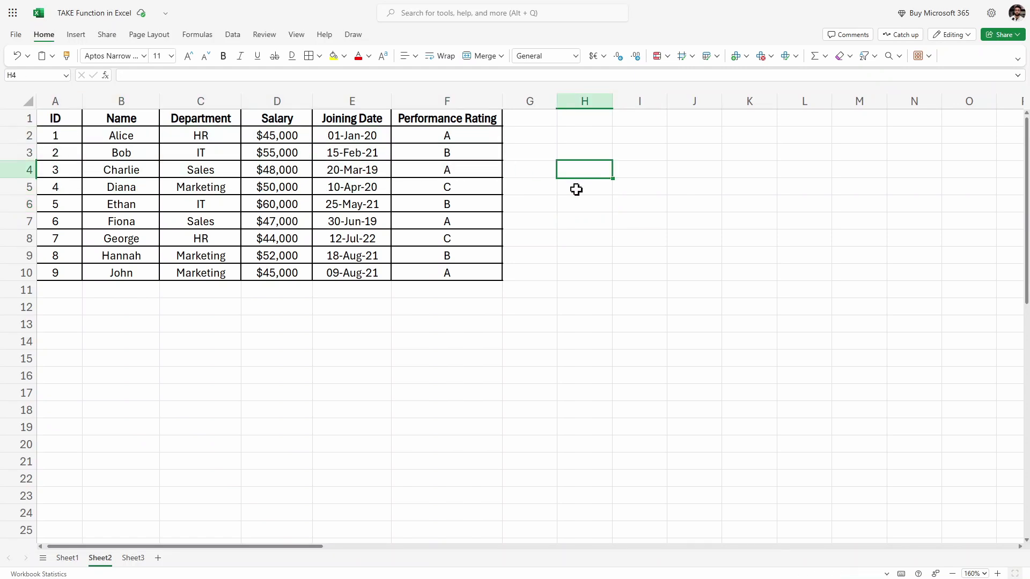
type("=TAKE(")
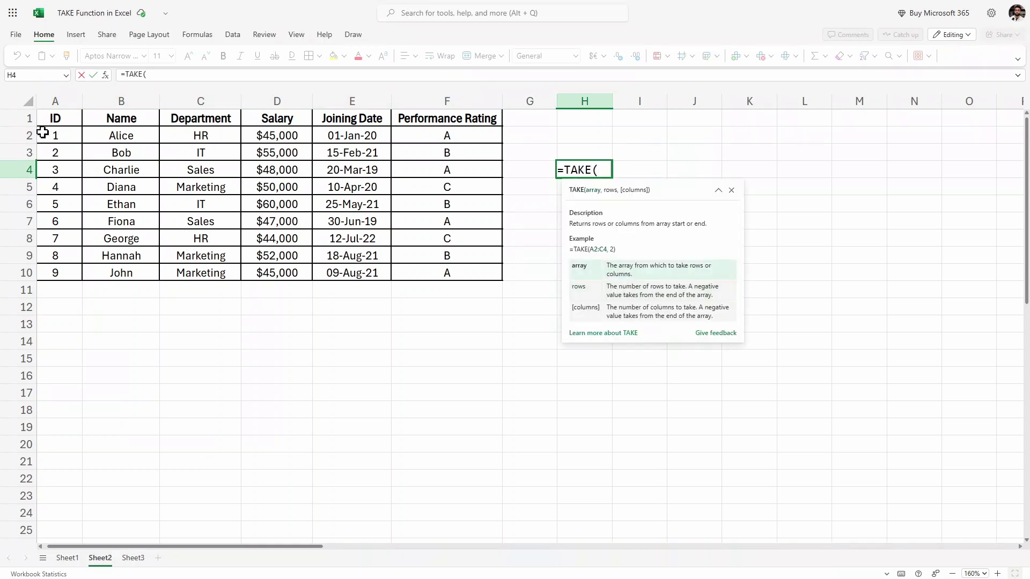
left_click_drag(51, 134, 485, 268)
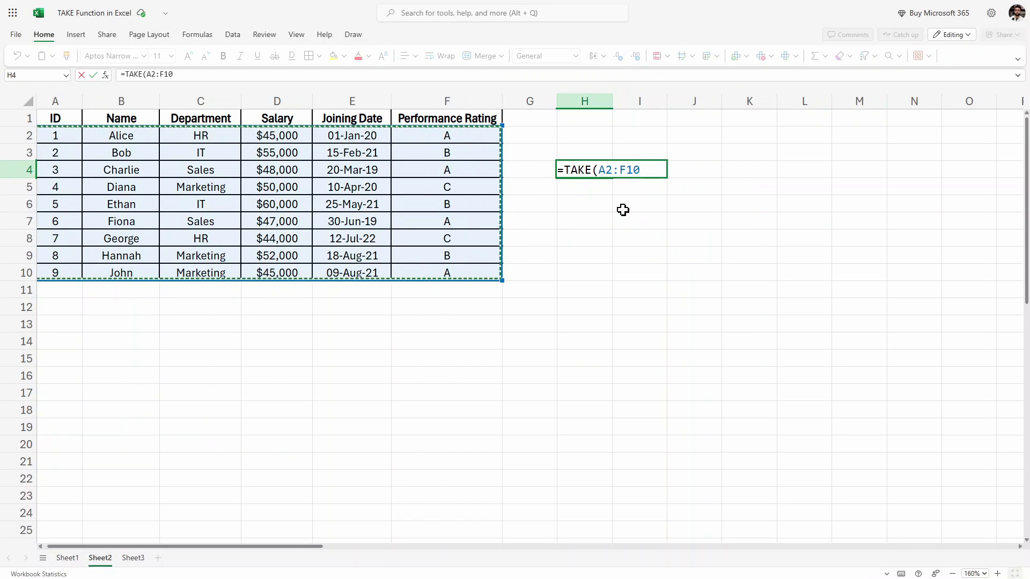
type(",")
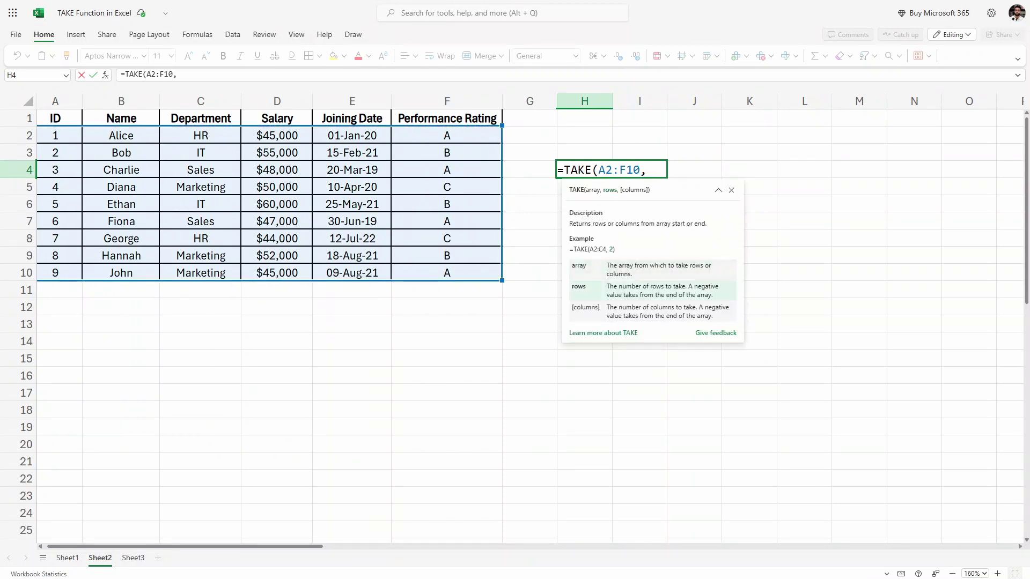
type("3)")
key("Return")
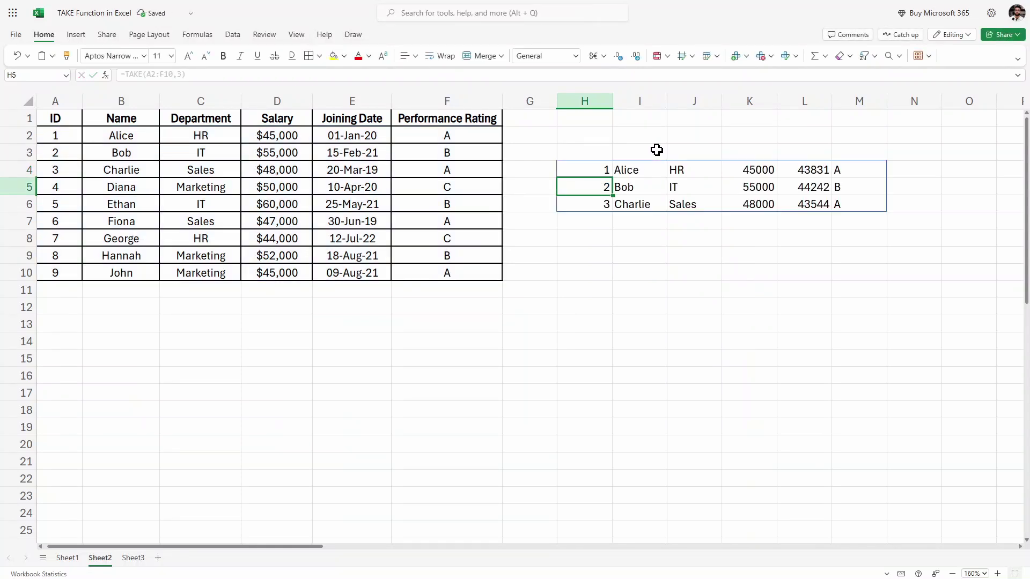
left_click_drag(572, 175, 857, 204)
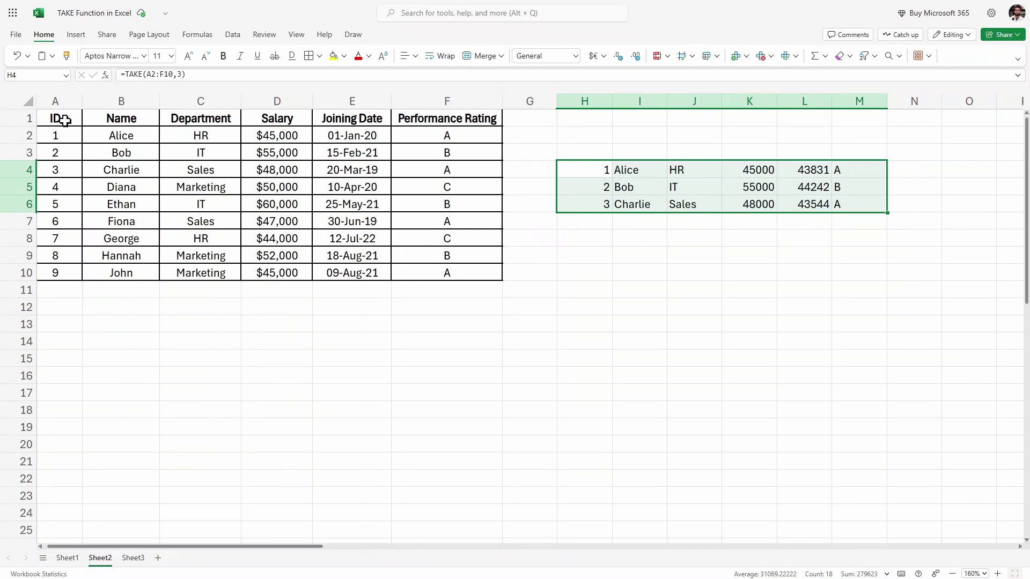
Step: Add a columns argument of 4 to Sheet2's H4 formula to limit it to ID through Salary, and check each returned column
left_click(115, 119)
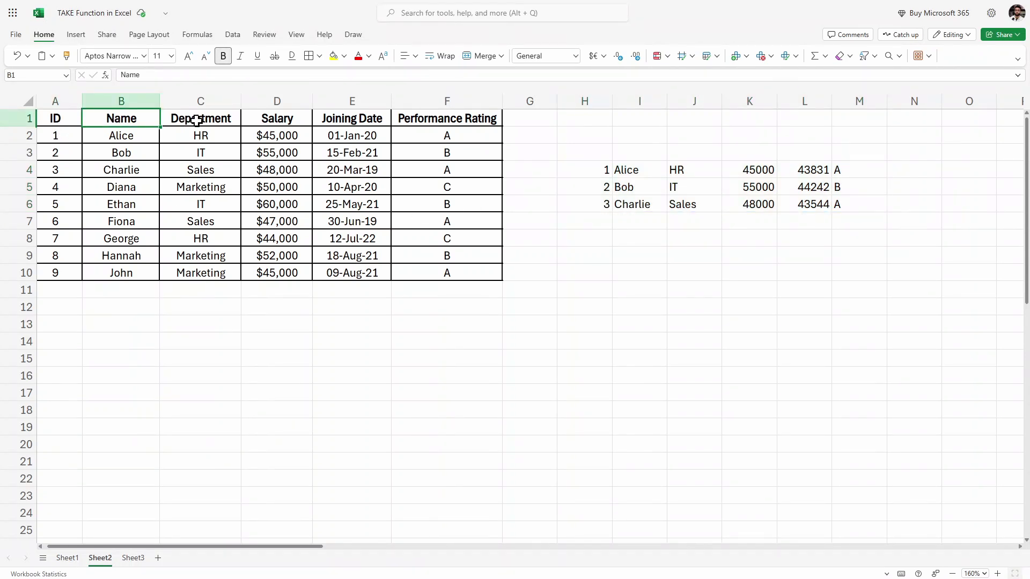
left_click(196, 120)
left_click(258, 120)
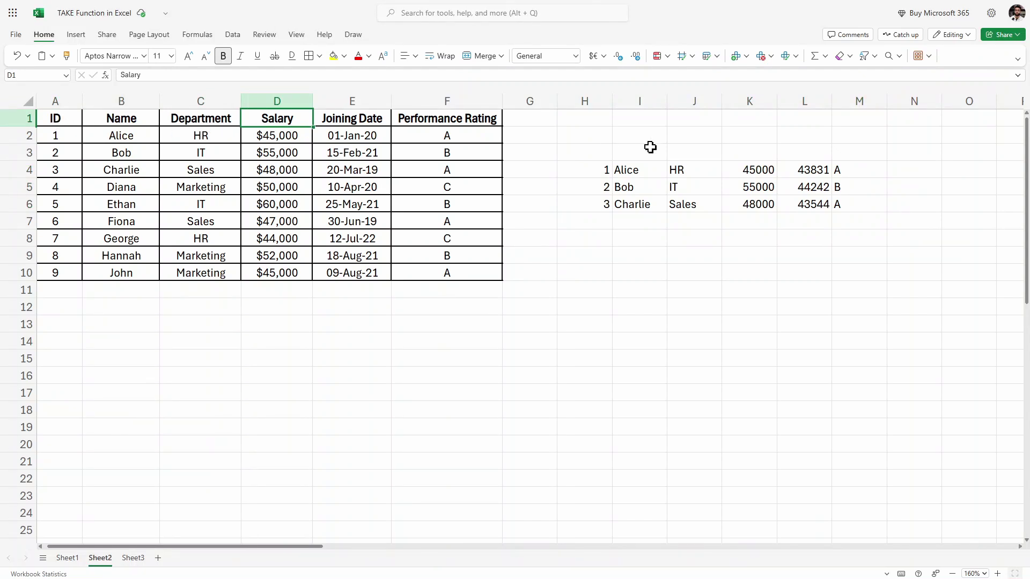
left_click(602, 171)
key("F2")
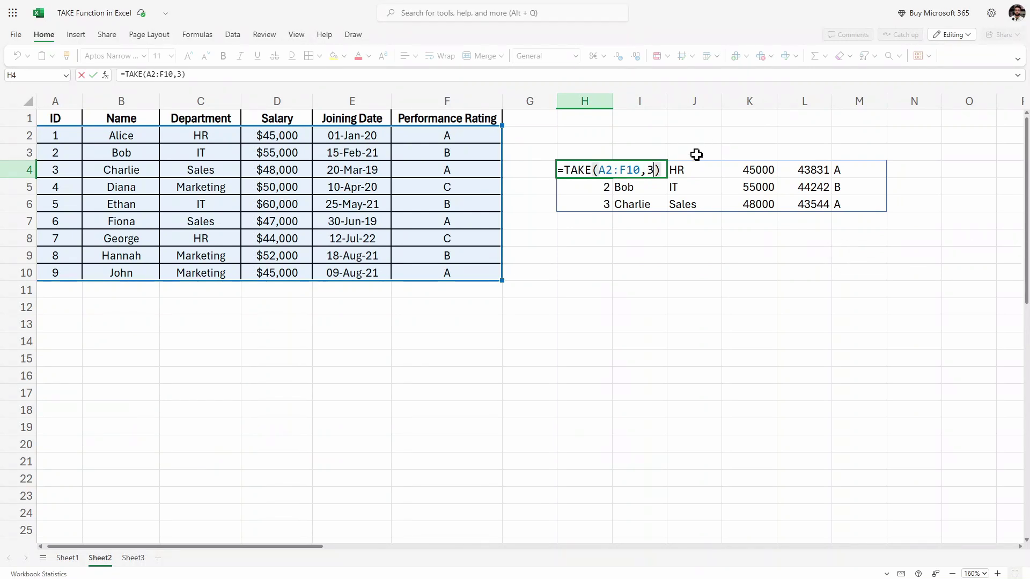
type(",")
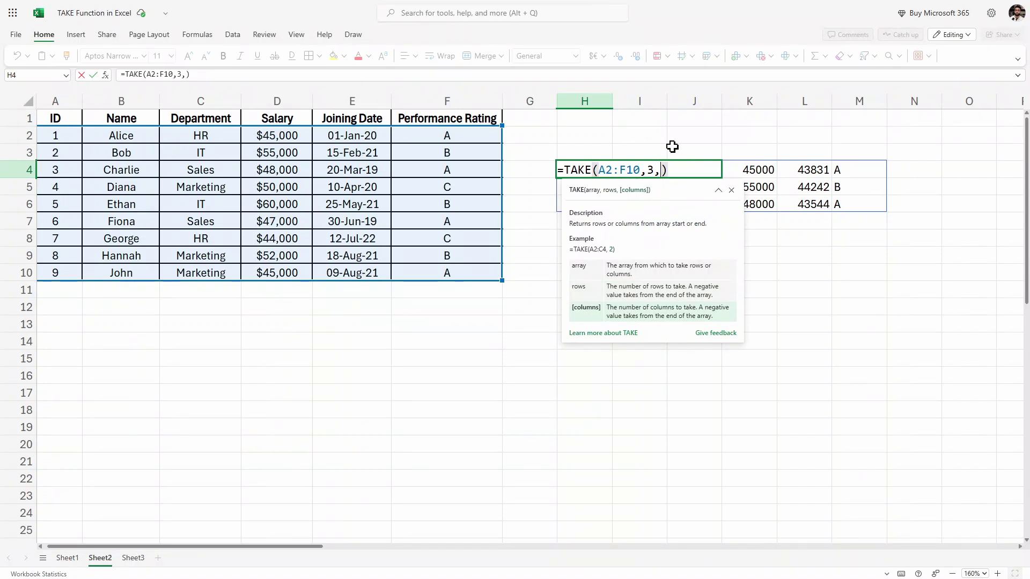
type("4")
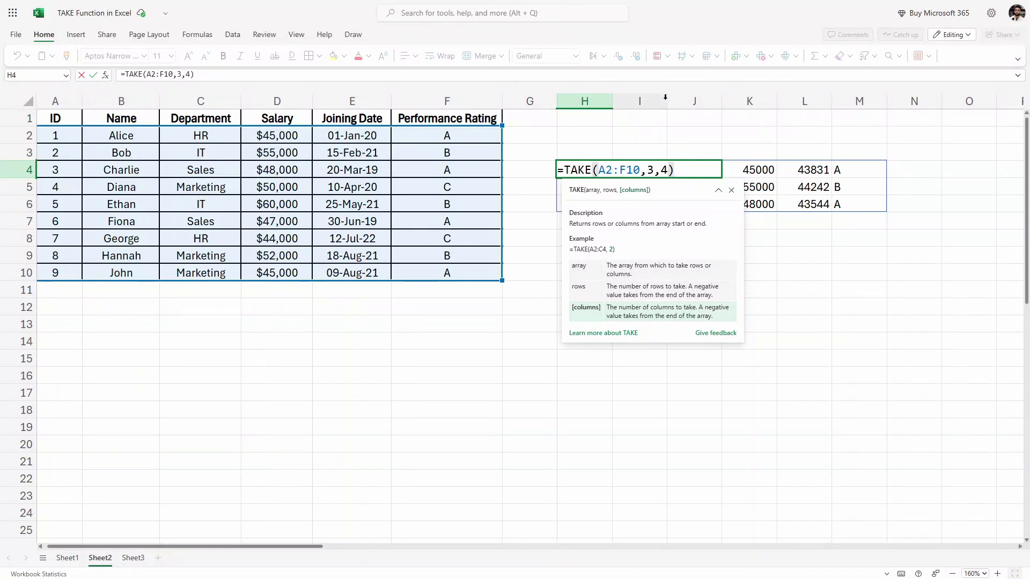
key("Return")
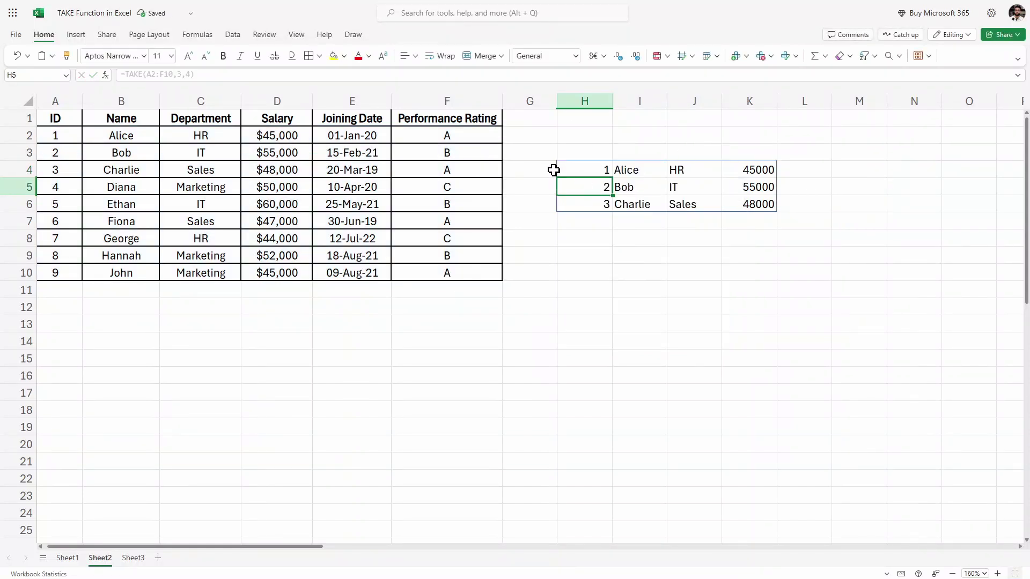
left_click_drag(578, 169, 759, 202)
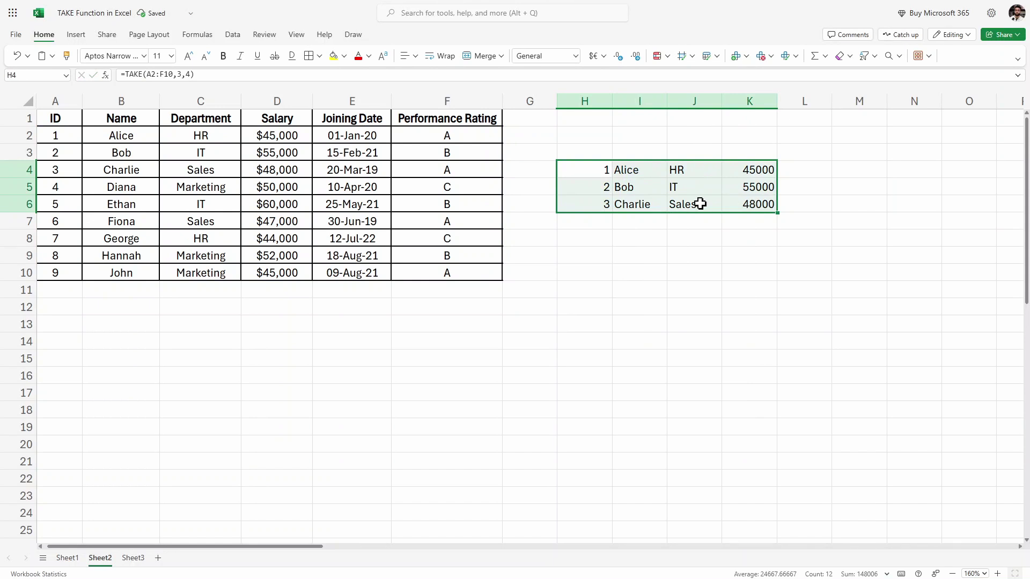
left_click(592, 167)
left_click(642, 167)
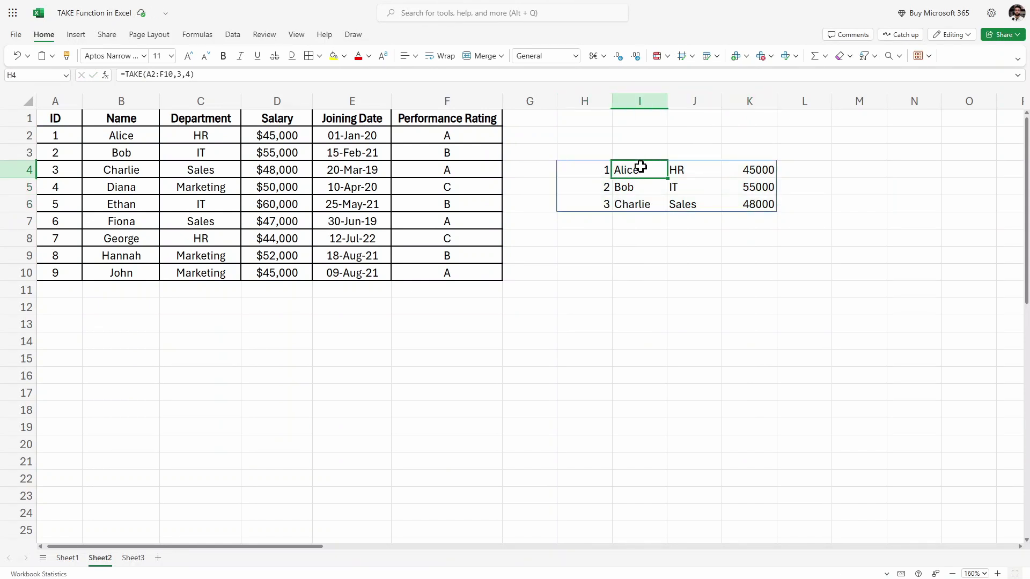
left_click(703, 169)
left_click(760, 170)
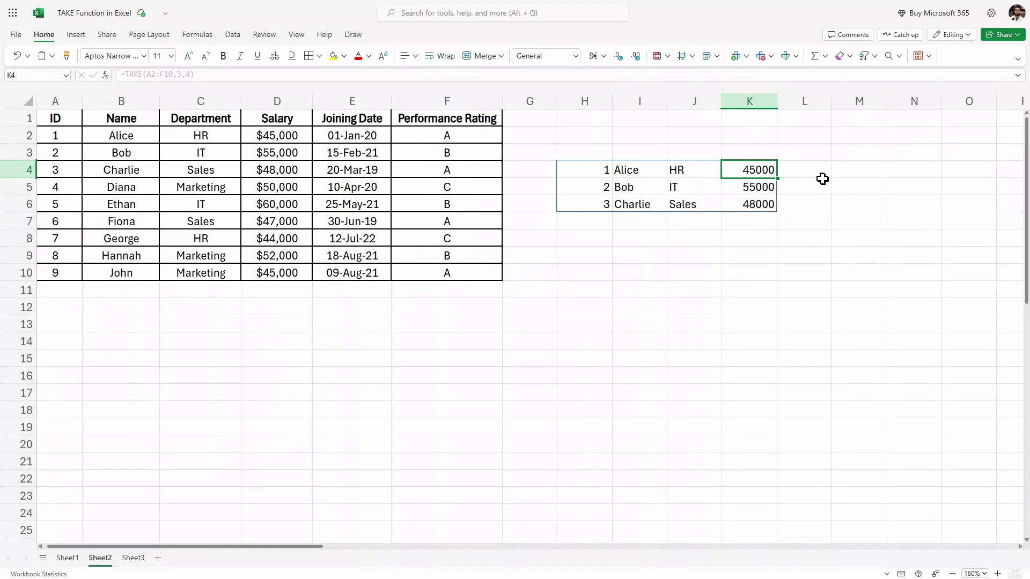
Step: Replace the row and column arguments in Sheet2's H4 formula with -4, making it =TAKE(A2:F10,-4)
double_click(577, 170)
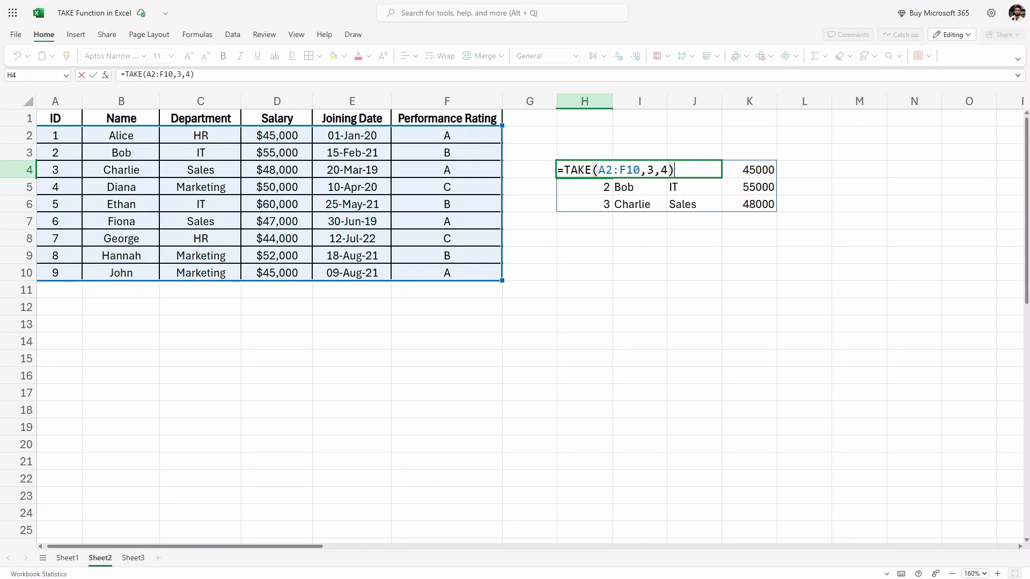
key("Left")
key("shift+Left")
key("shift+Left")
key("shift+Left")
key("BackSpace")
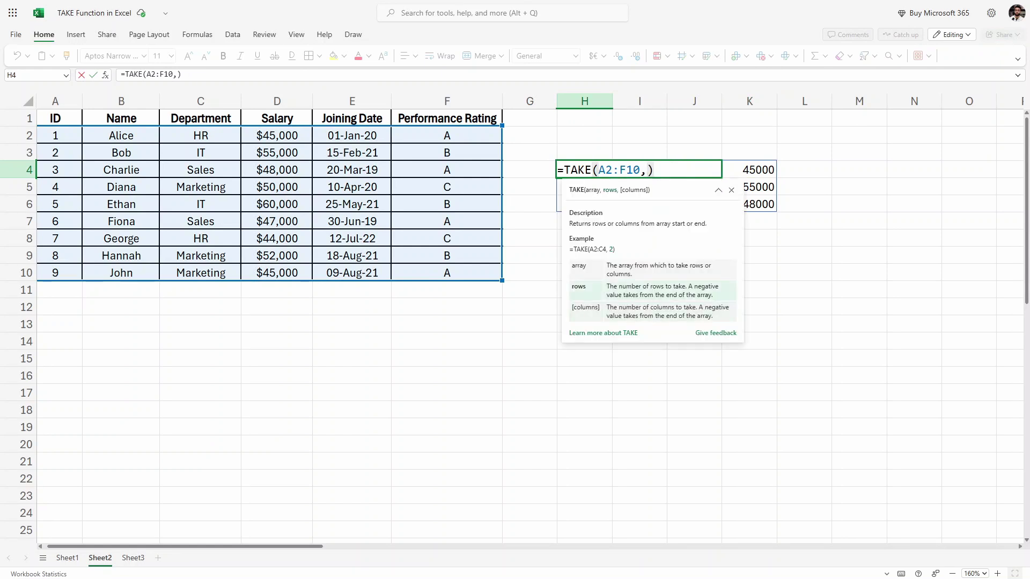
type("-4")
key("Return")
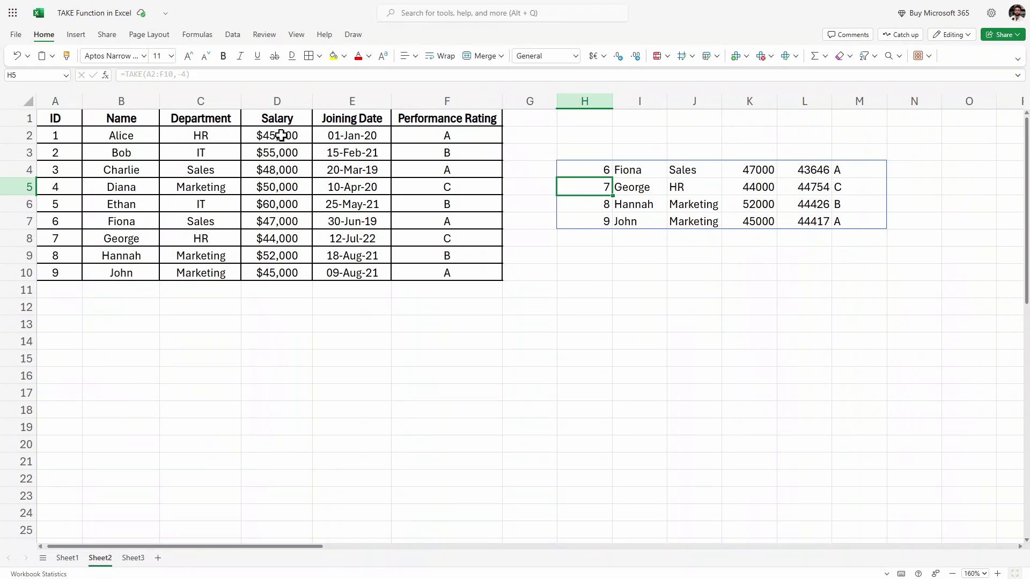
Step: Add a columns argument of -3 to Sheet2's H4 formula to return the last three columns, Salary through Performance Rating
left_click(276, 118)
left_click(346, 122)
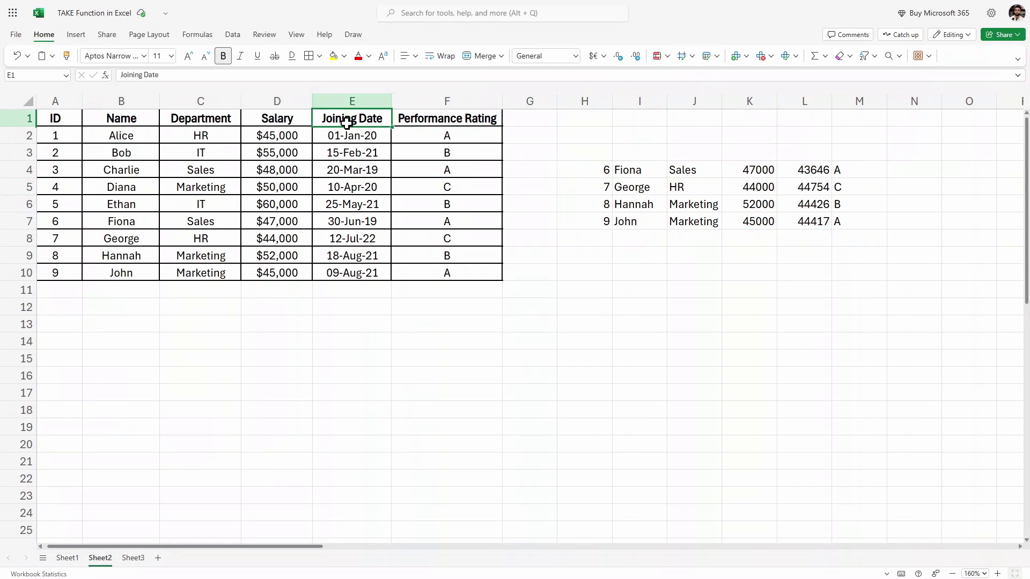
left_click(434, 120)
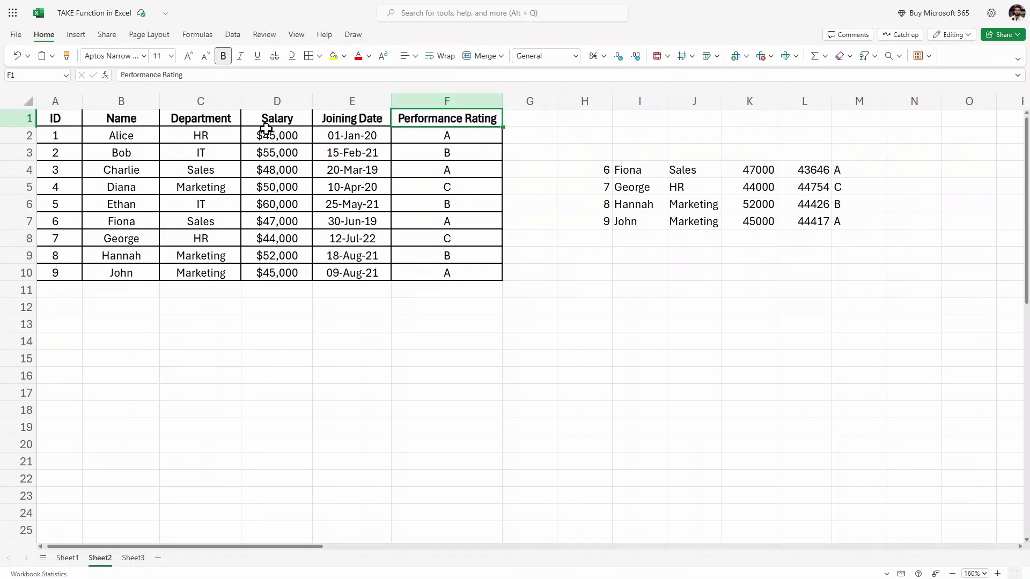
left_click_drag(266, 124, 417, 122)
left_click(454, 125)
left_click(577, 172)
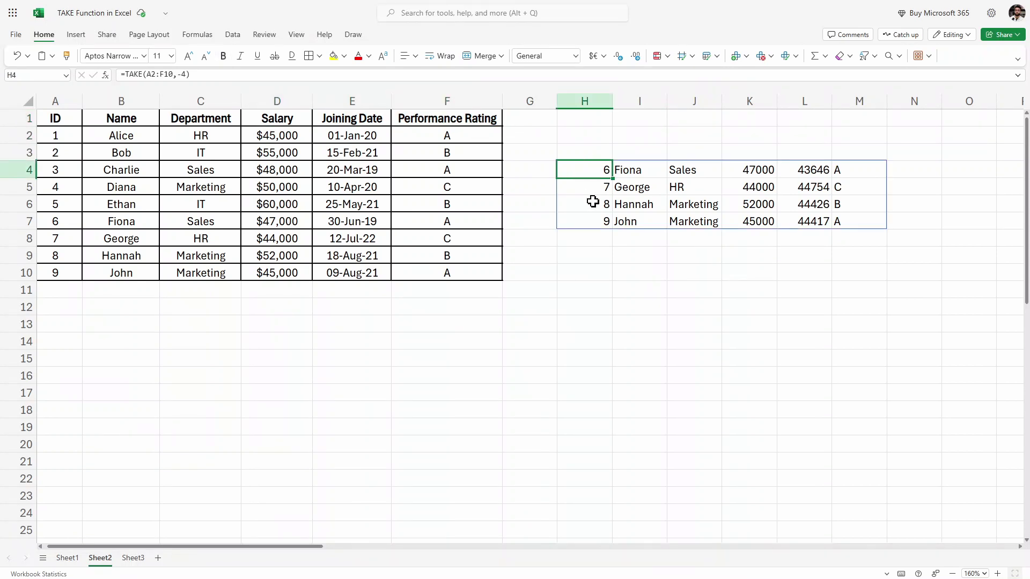
double_click(579, 175)
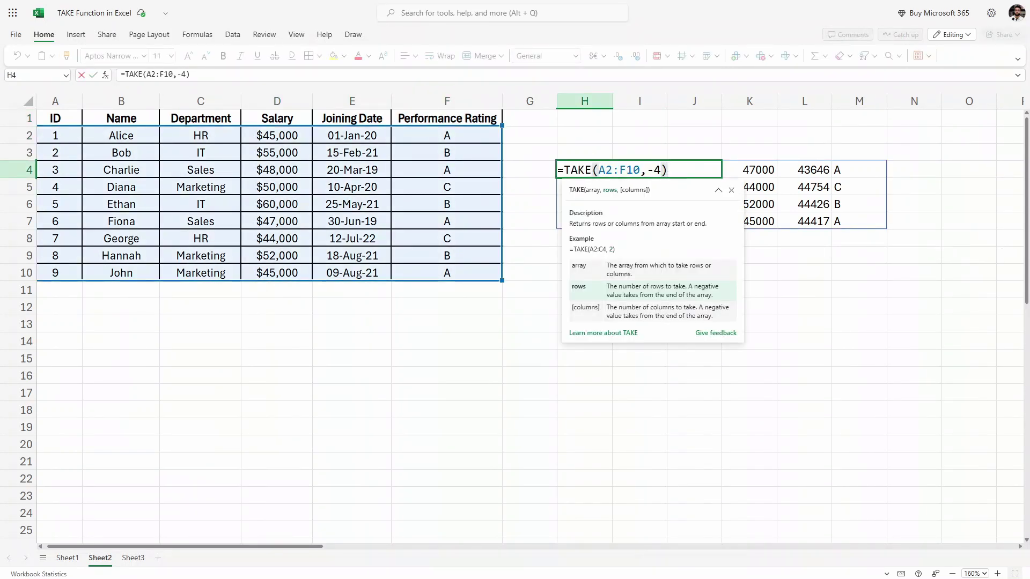
type(",")
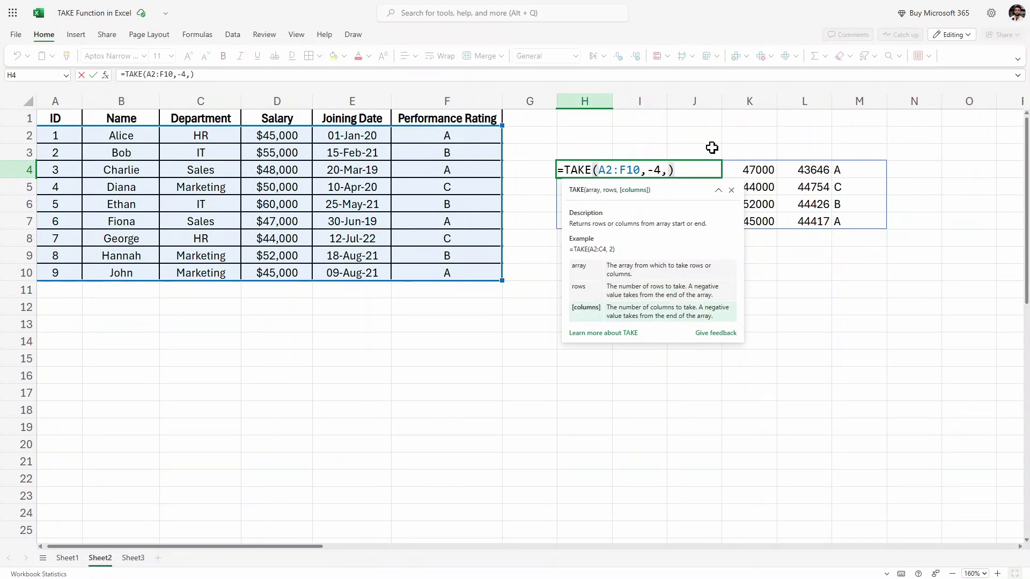
type("-3")
key("Return")
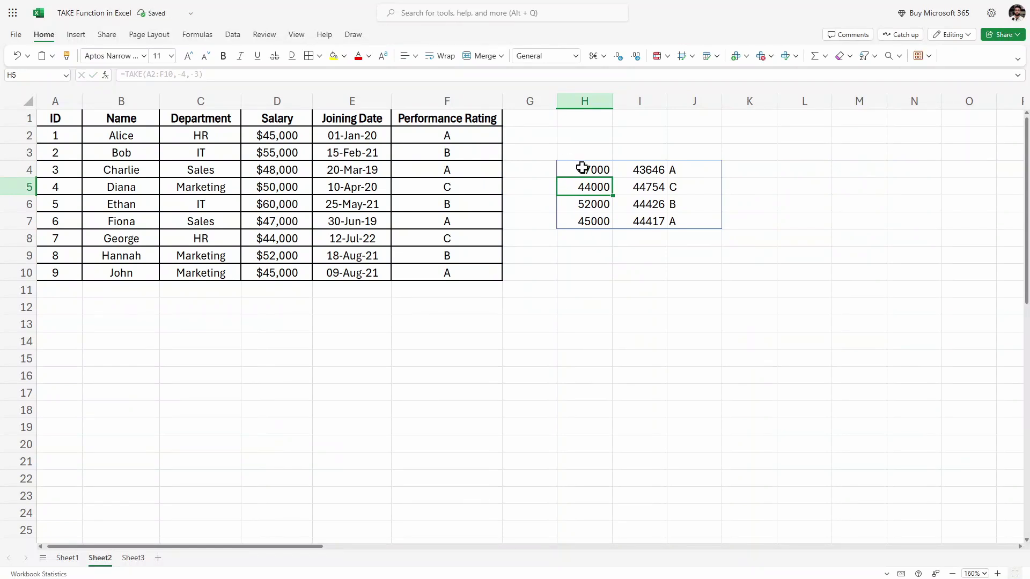
Step: Check each returned column in H4:J7 and format the joining-date numbers in I4:I7 as day/month/year dates
left_click(589, 174)
left_click_drag(588, 175, 592, 216)
left_click_drag(635, 170, 648, 219)
left_click_drag(680, 171, 688, 233)
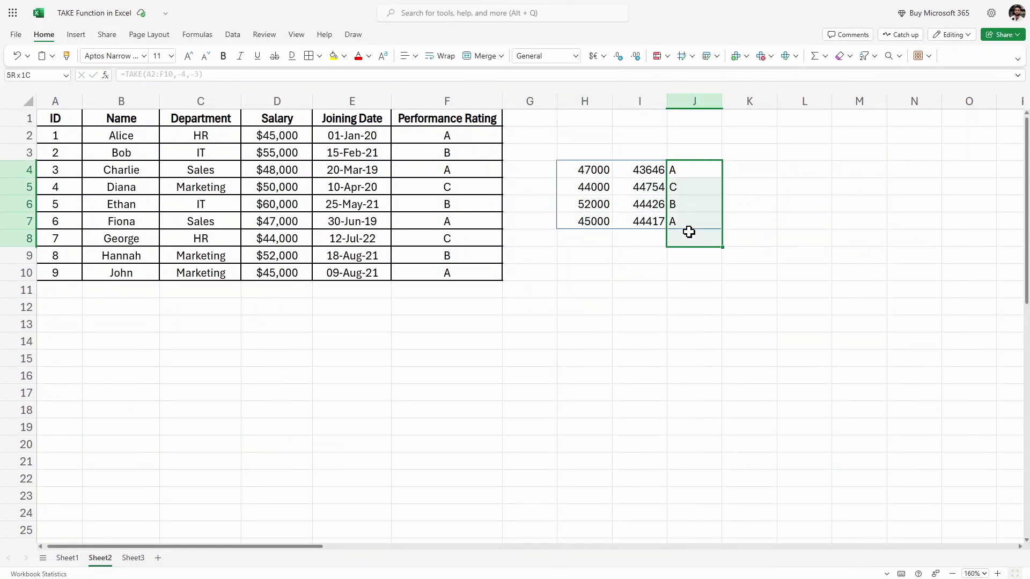
left_click_drag(638, 170, 641, 218)
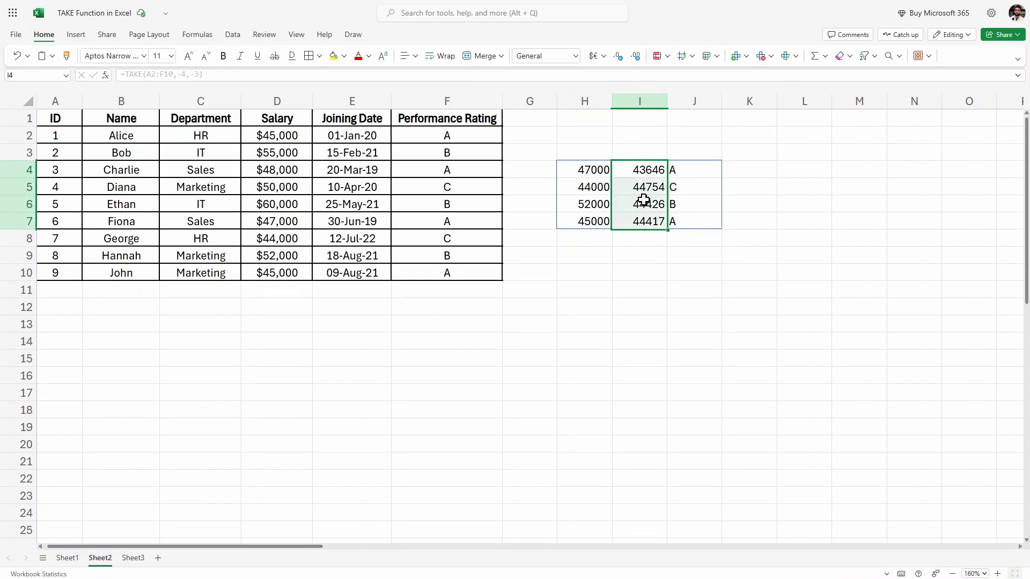
left_click(574, 57)
left_click(553, 145)
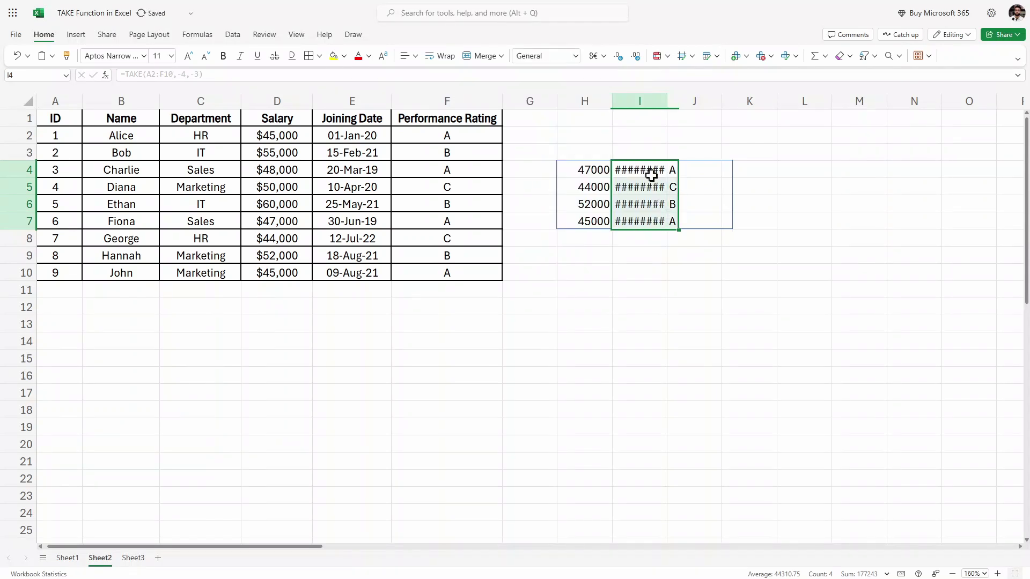
left_click_drag(713, 187, 697, 170)
left_click(738, 209)
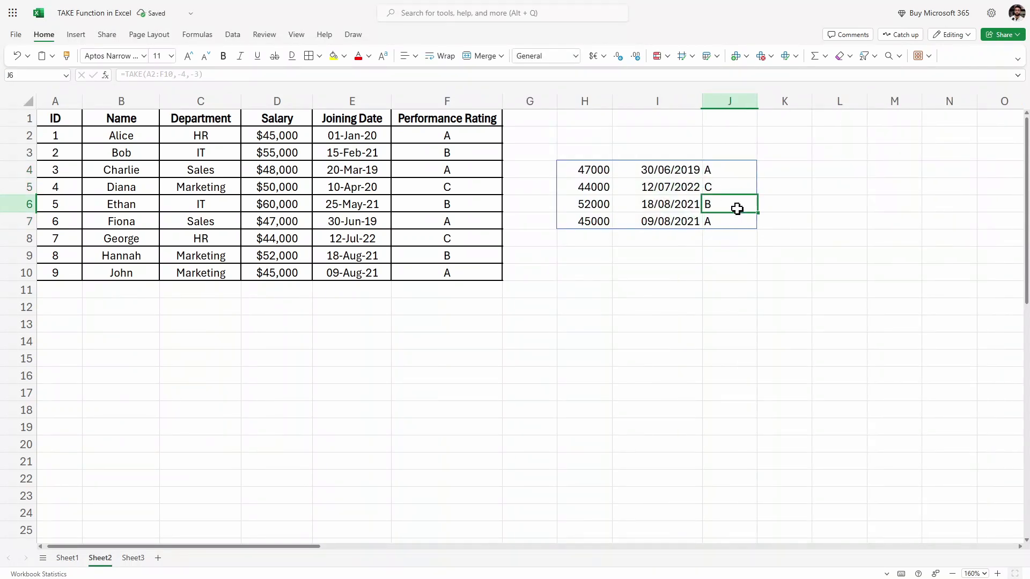
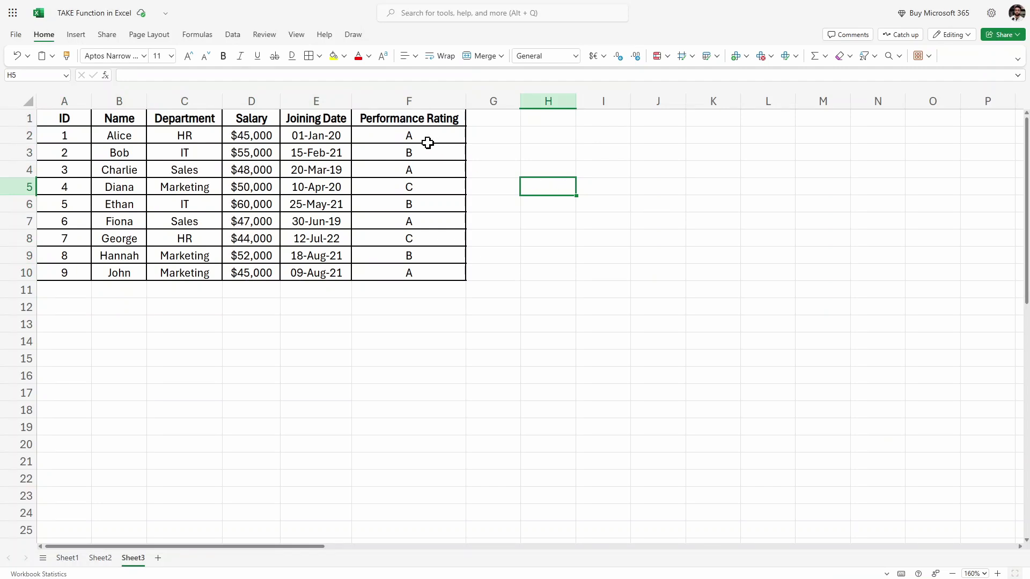
Step: On Sheet3, examine the Performance Rating column and pick out the records rated A
left_click_drag(377, 119, 427, 268)
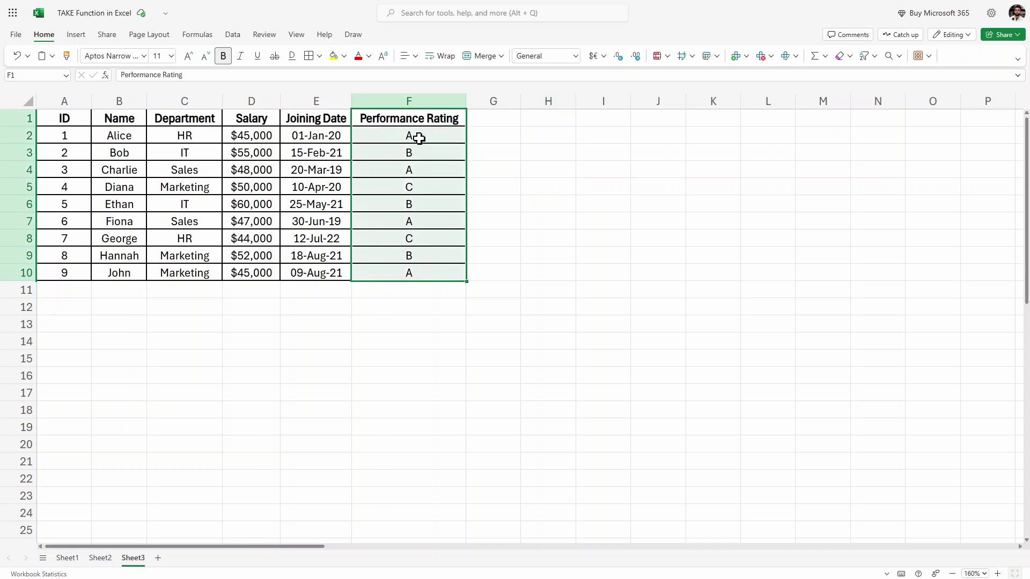
left_click(526, 154)
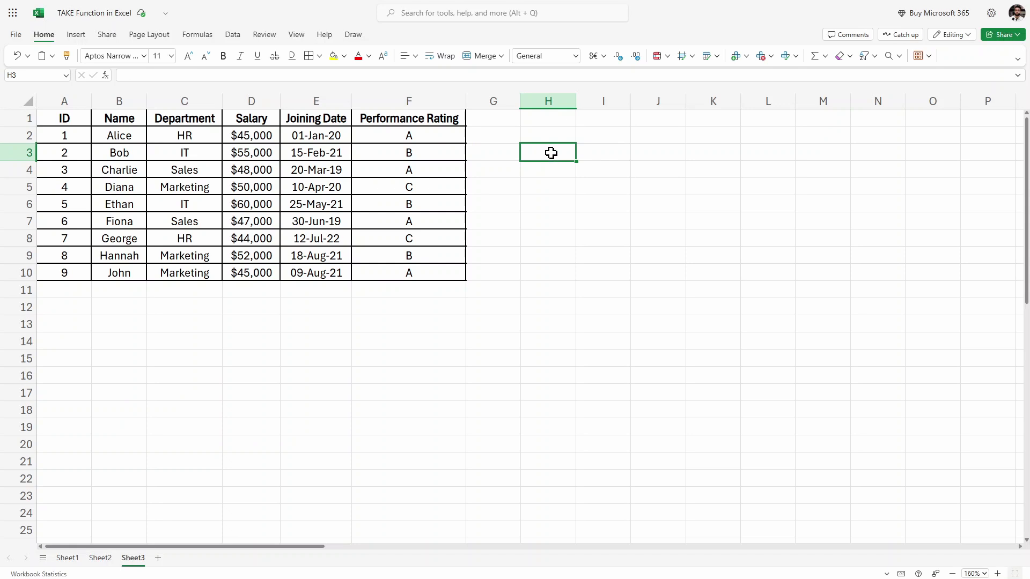
left_click(428, 138)
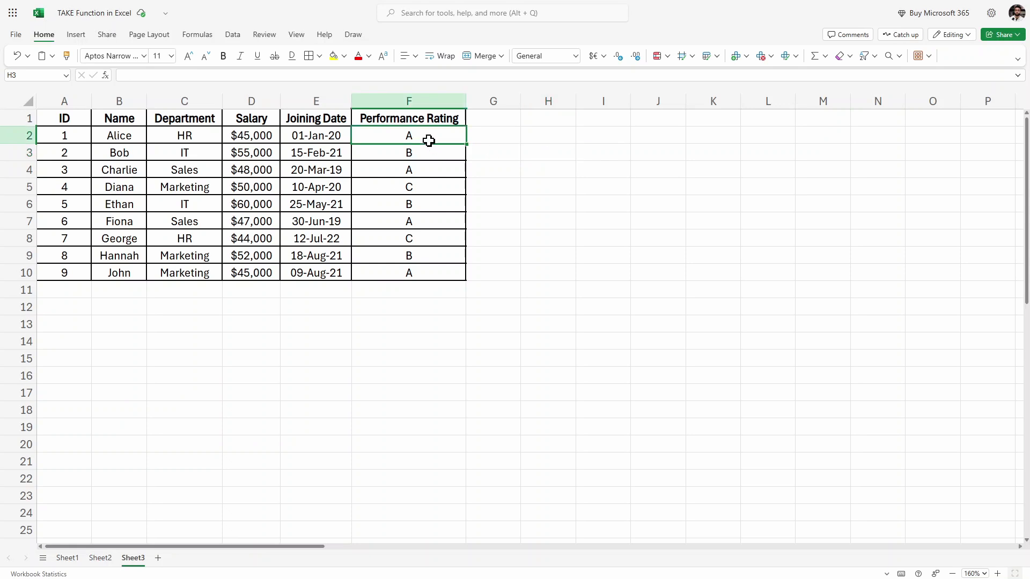
left_click(423, 170)
left_click(420, 223)
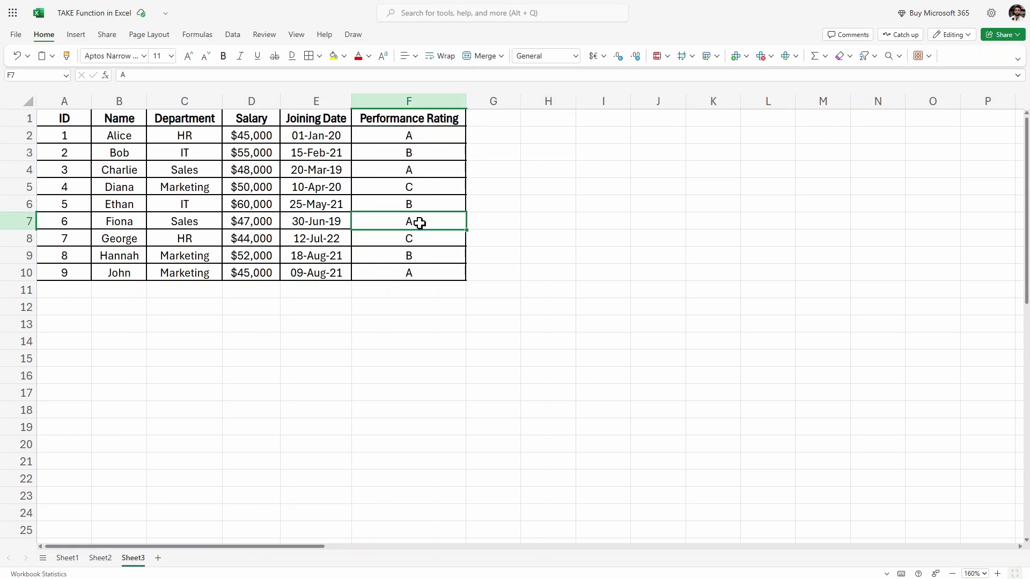
left_click(437, 279)
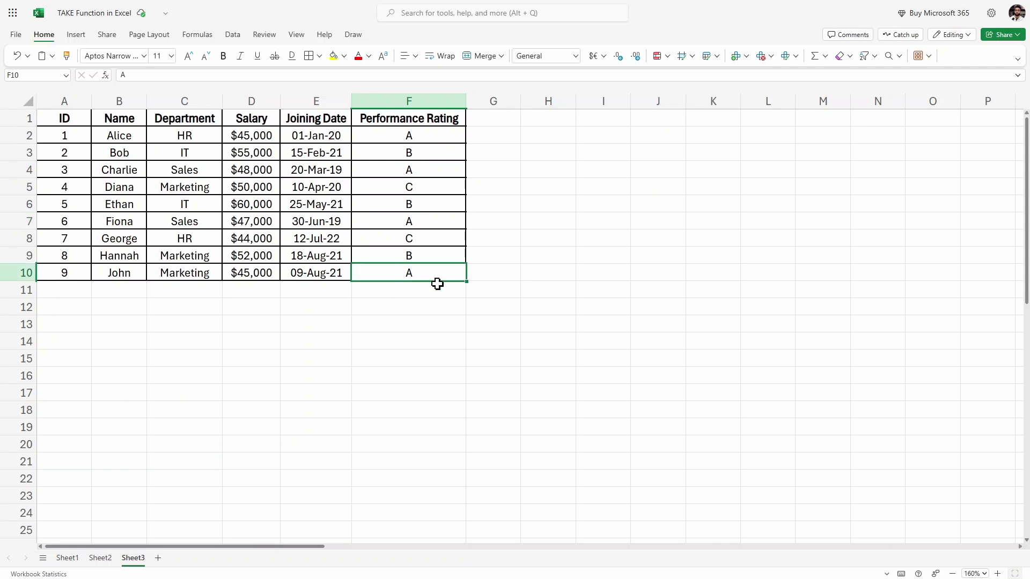
Step: Enter =FILTER(A2:F10,F2:F10="A") in Sheet3's I4 to extract the A-rated employees, and review the returned records
left_click(582, 170)
double_click(592, 171)
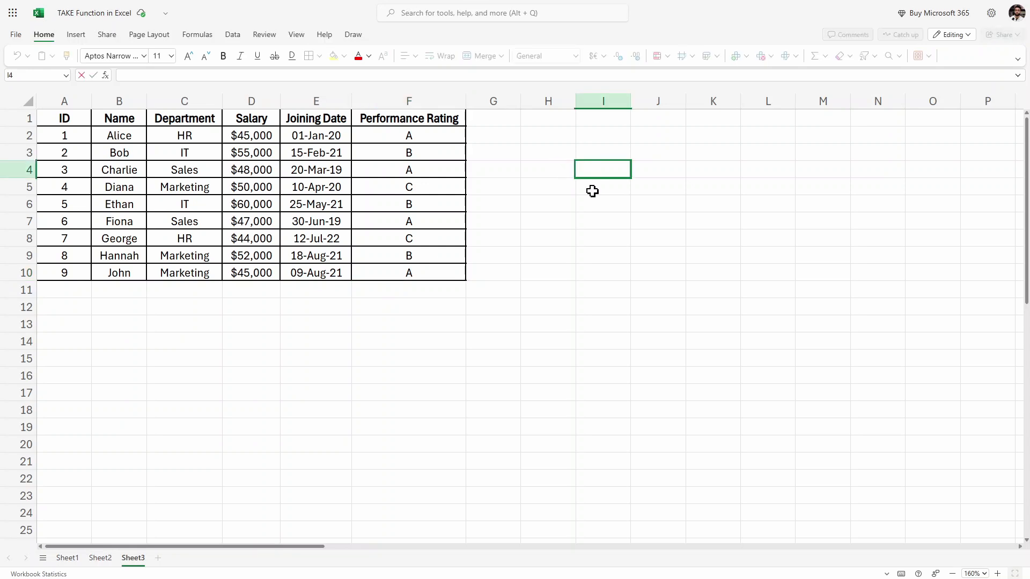
type("=FILTER")
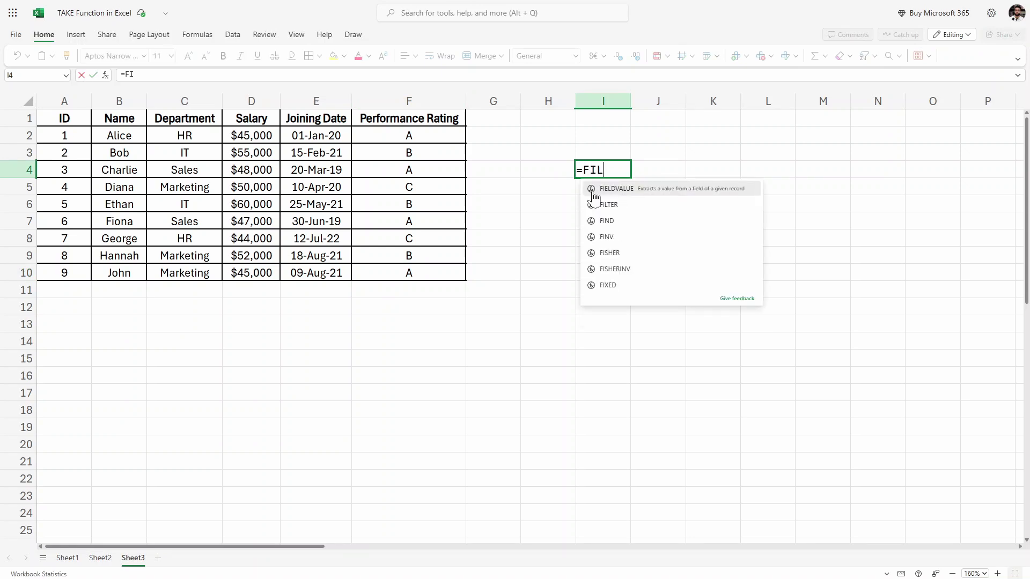
left_click(593, 192)
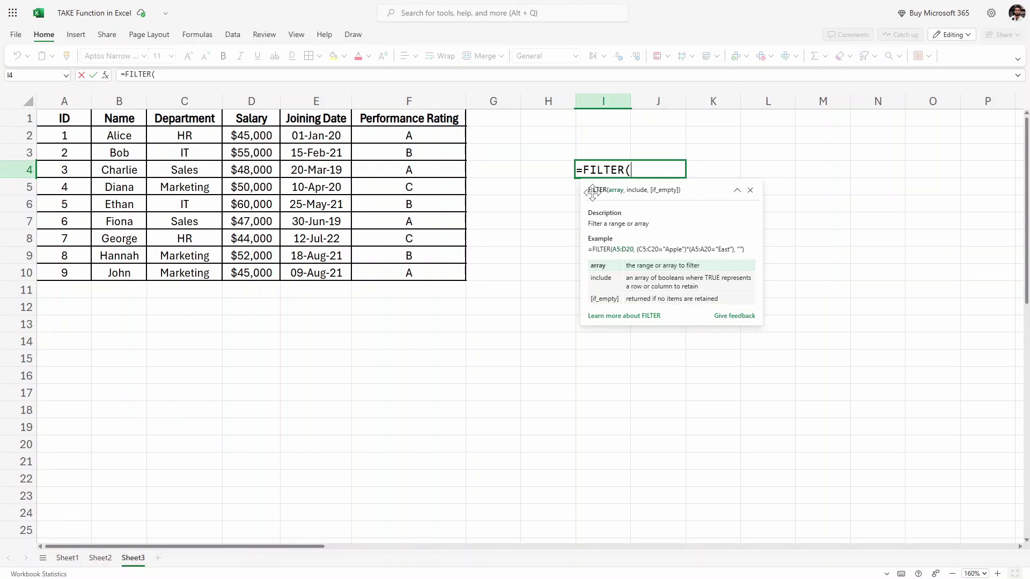
left_click_drag(55, 141, 461, 274)
type(",")
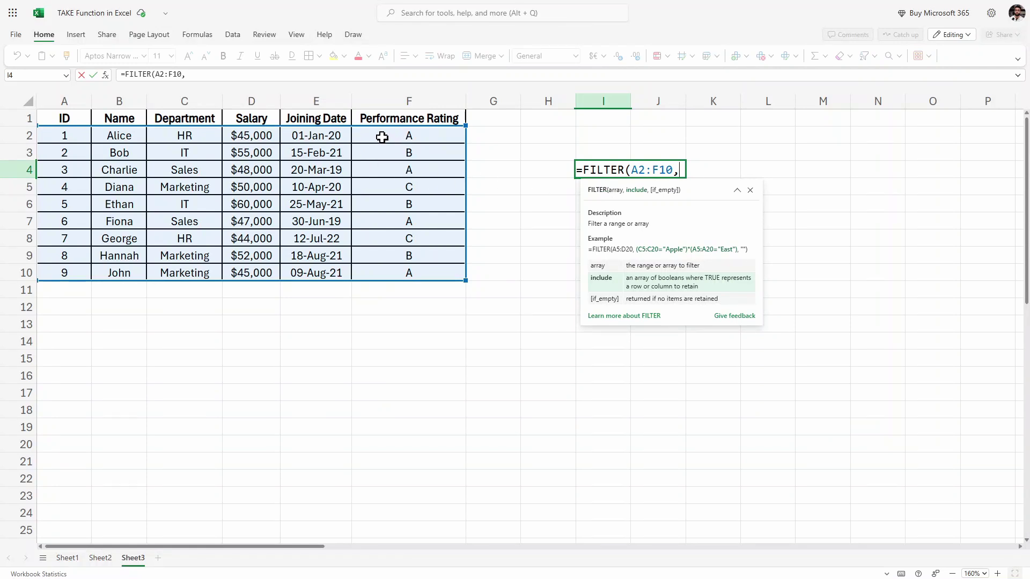
left_click_drag(370, 136, 436, 275)
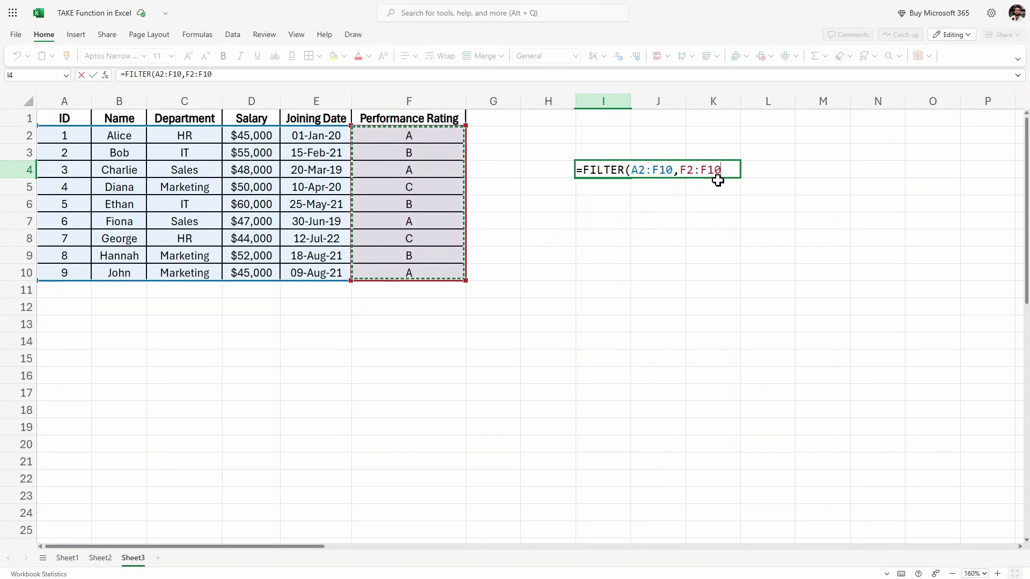
type("=")
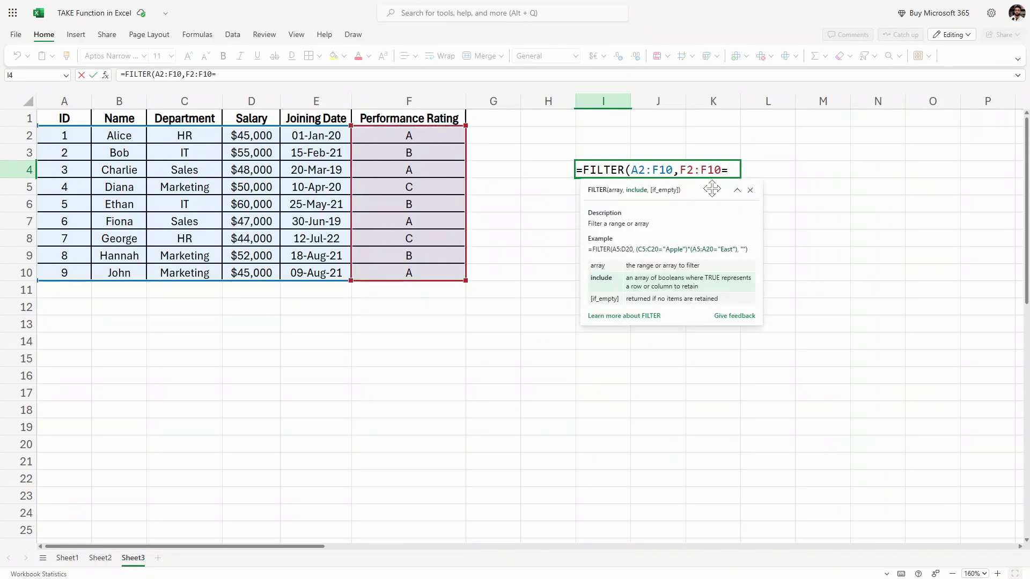
type("\"A\")")
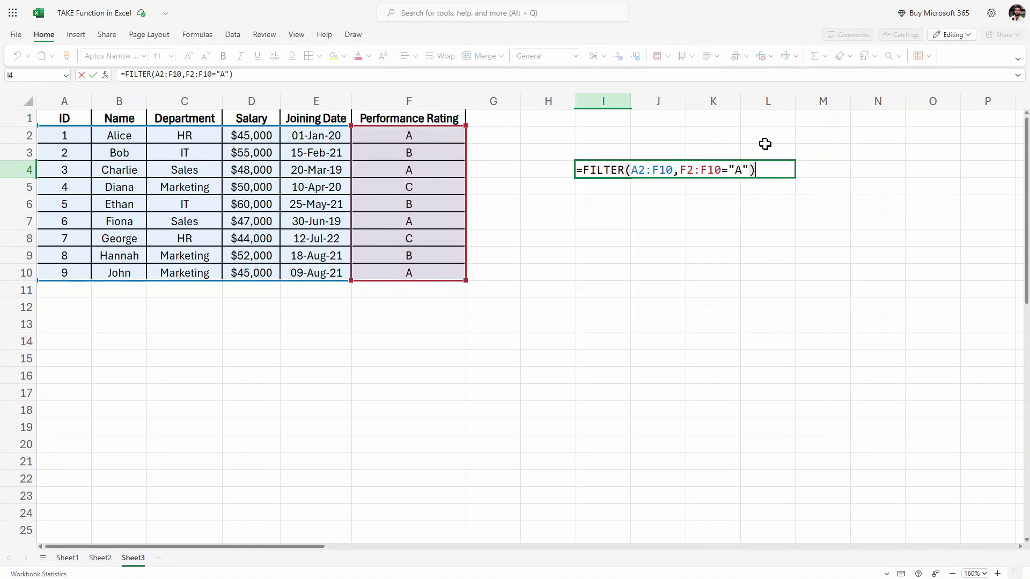
key("Return")
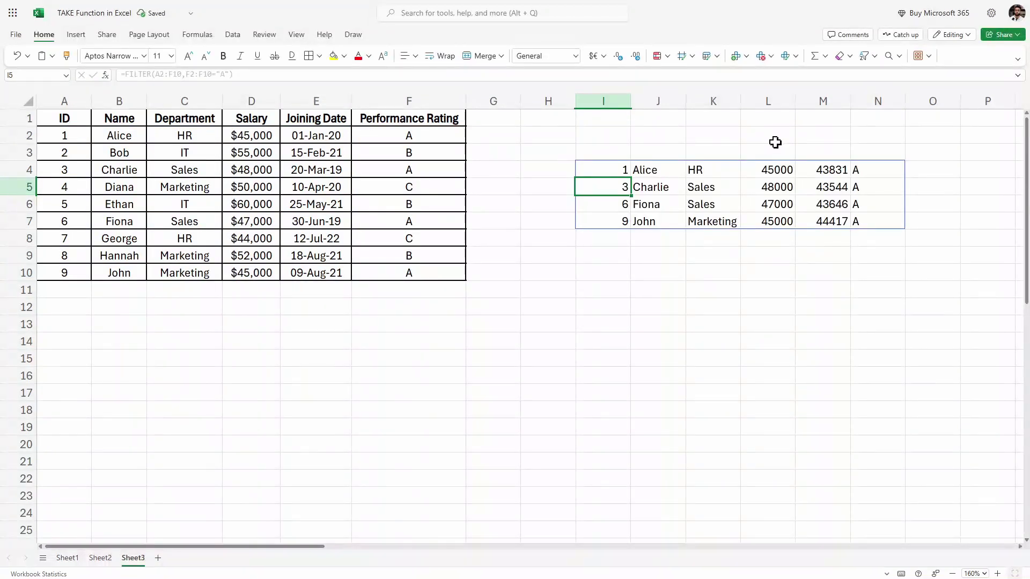
left_click_drag(582, 175, 874, 184)
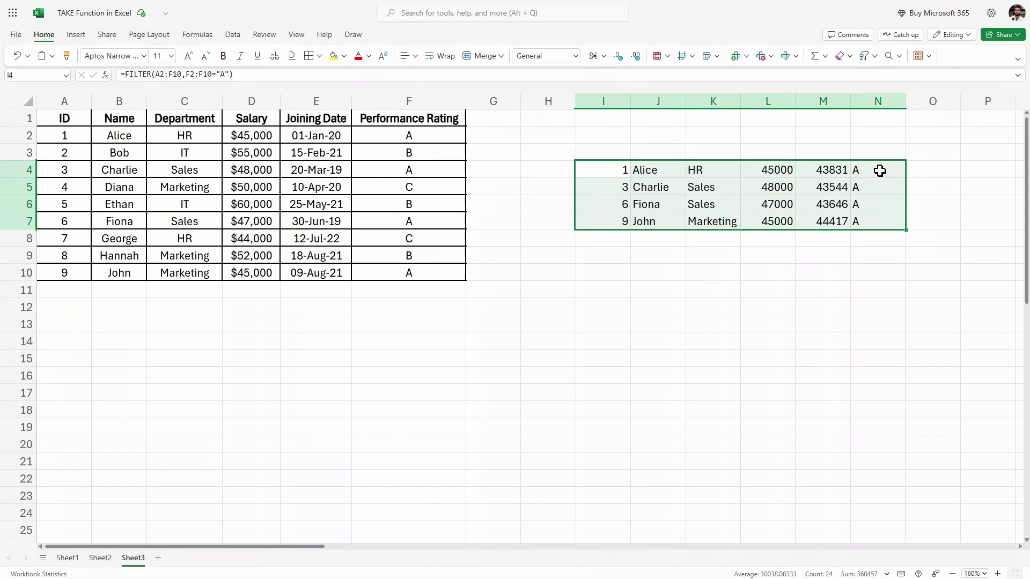
left_click_drag(880, 171, 665, 205)
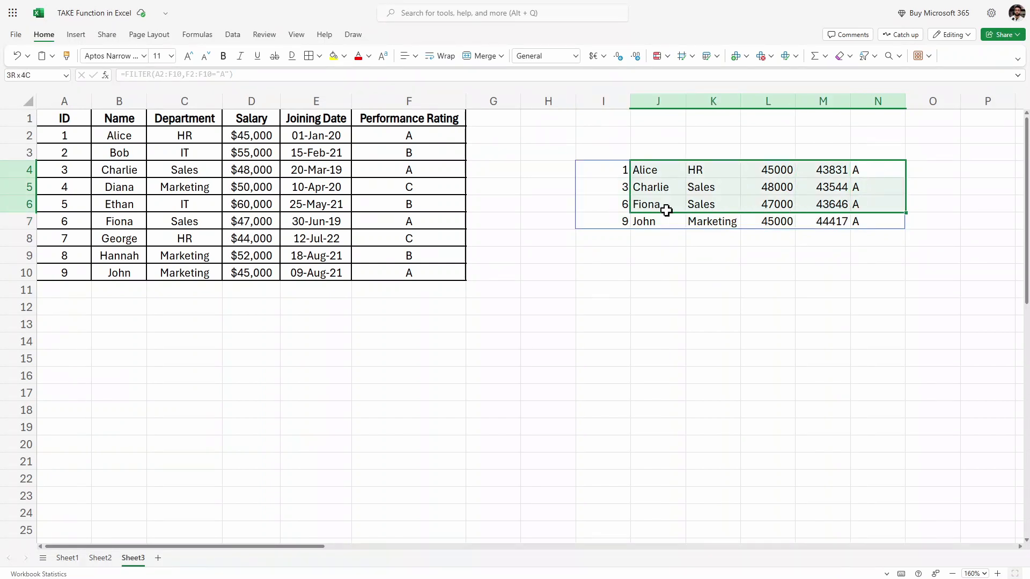
left_click(666, 221)
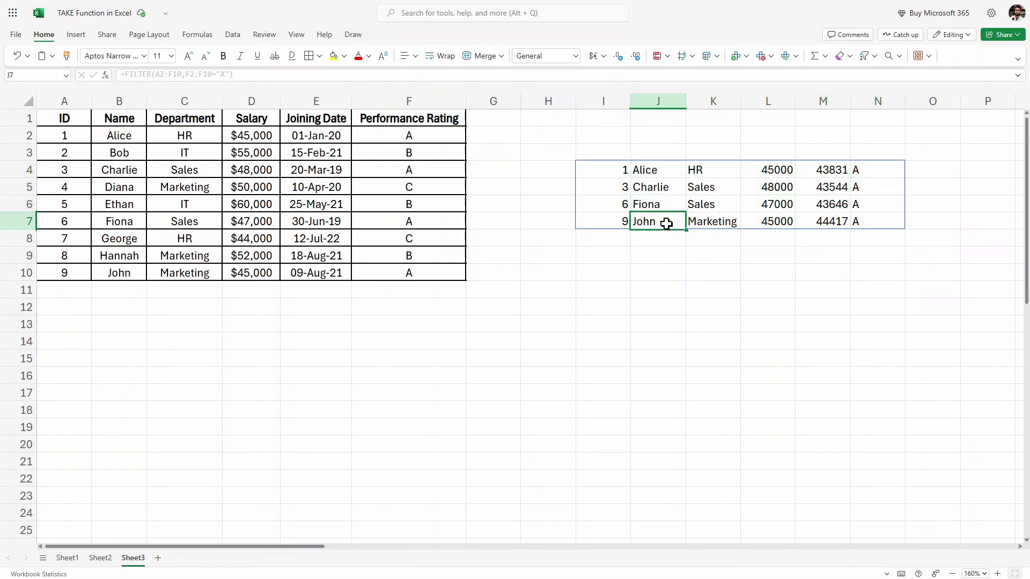
Step: Wrap I4's FILTER formula in TAKE with a rows argument of 3, making it =TAKE(FILTER(A2:F10,F2:F10="A"),3), and select the returned range
left_click(606, 175)
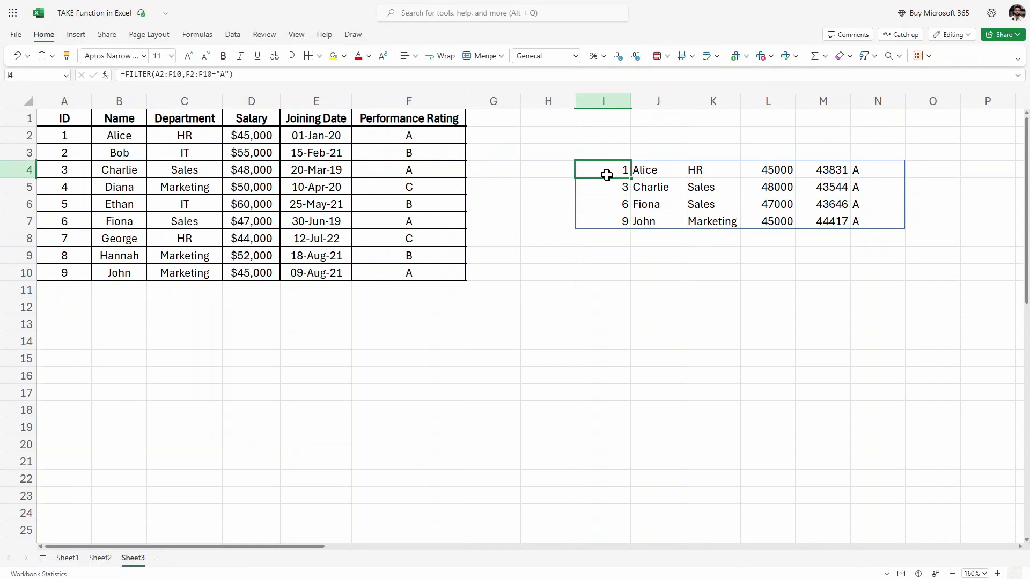
key("F2")
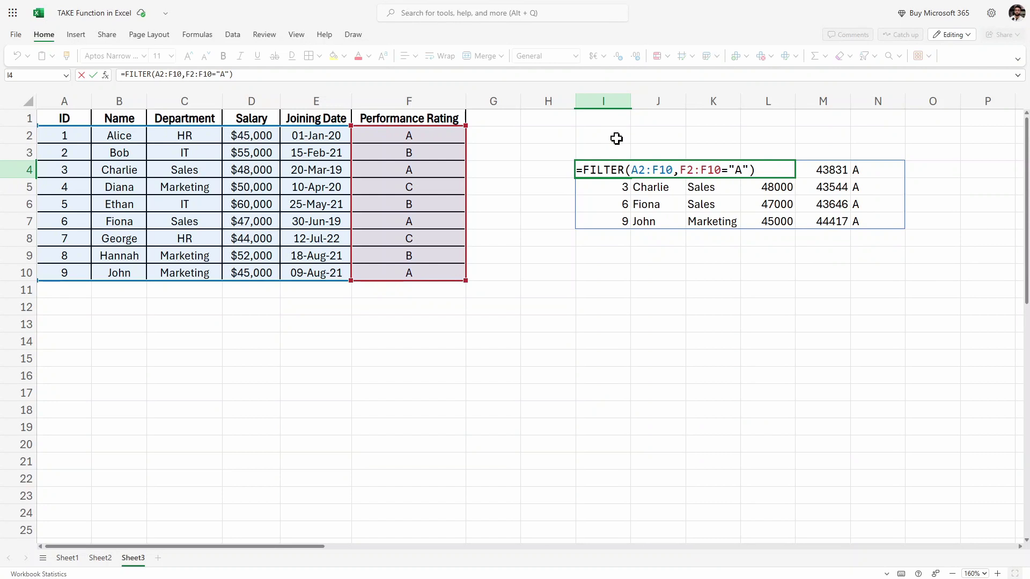
type("TAKE(")
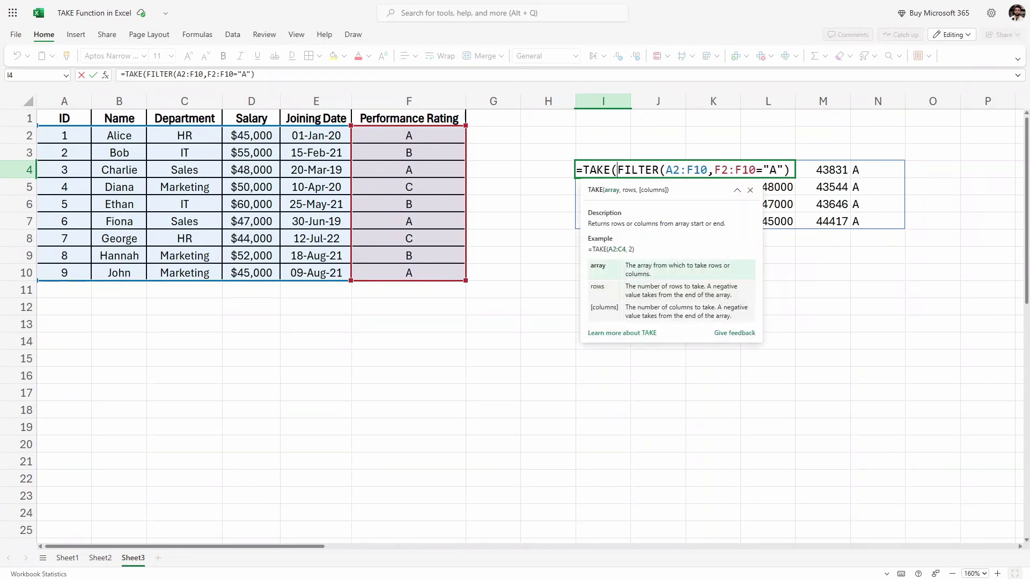
key("End")
type(",")
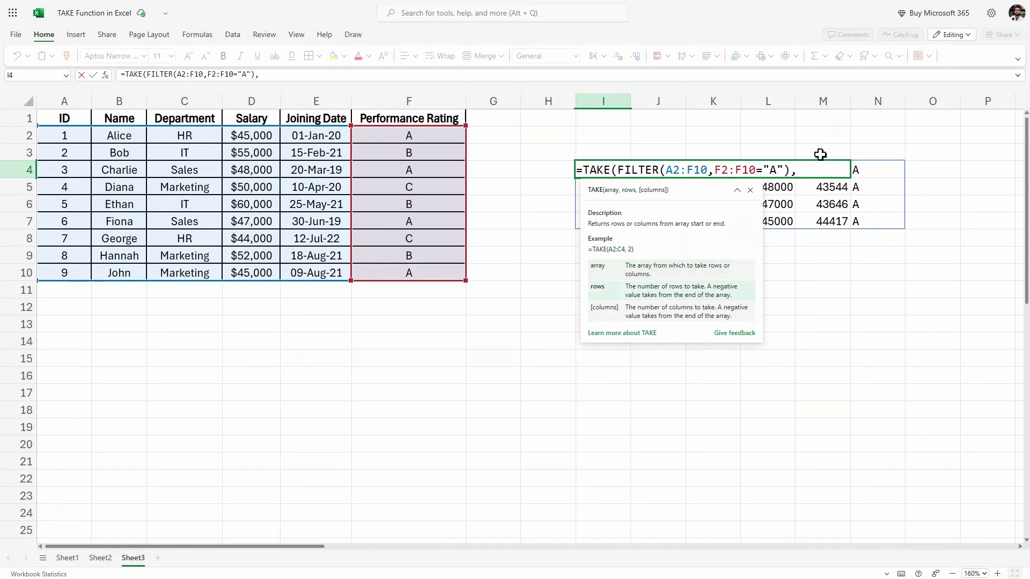
type("3)")
key("Return")
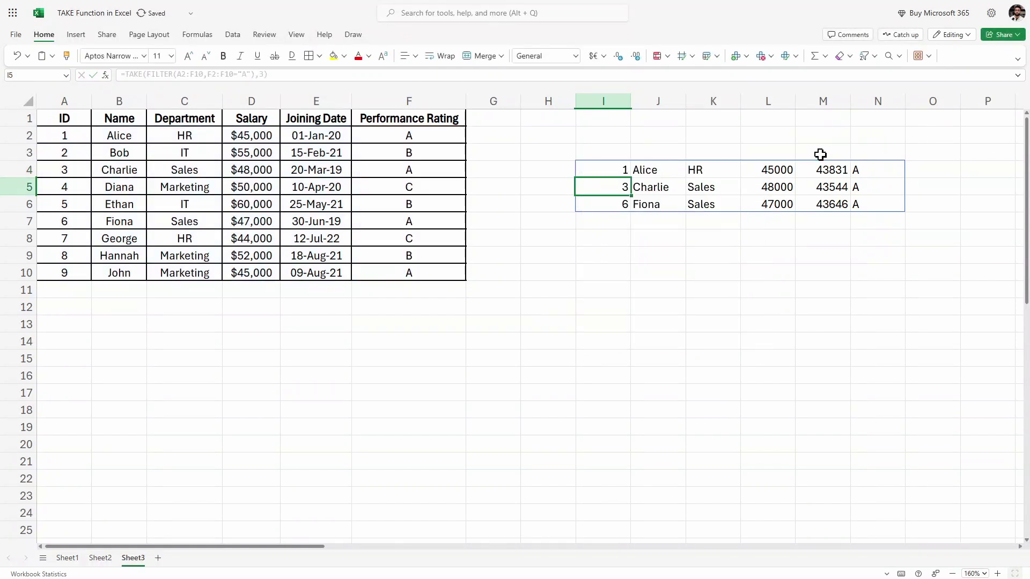
left_click(585, 154)
left_click_drag(590, 166, 899, 187)
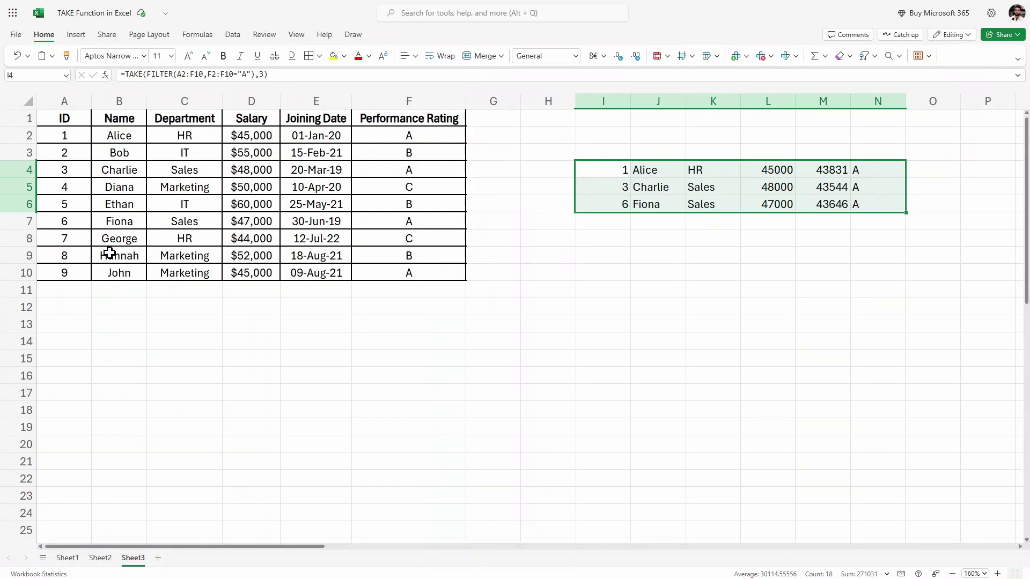
Step: Compare the employees' salaries in the Sheet3 table to pick out the lowest-paid records
left_click(259, 140)
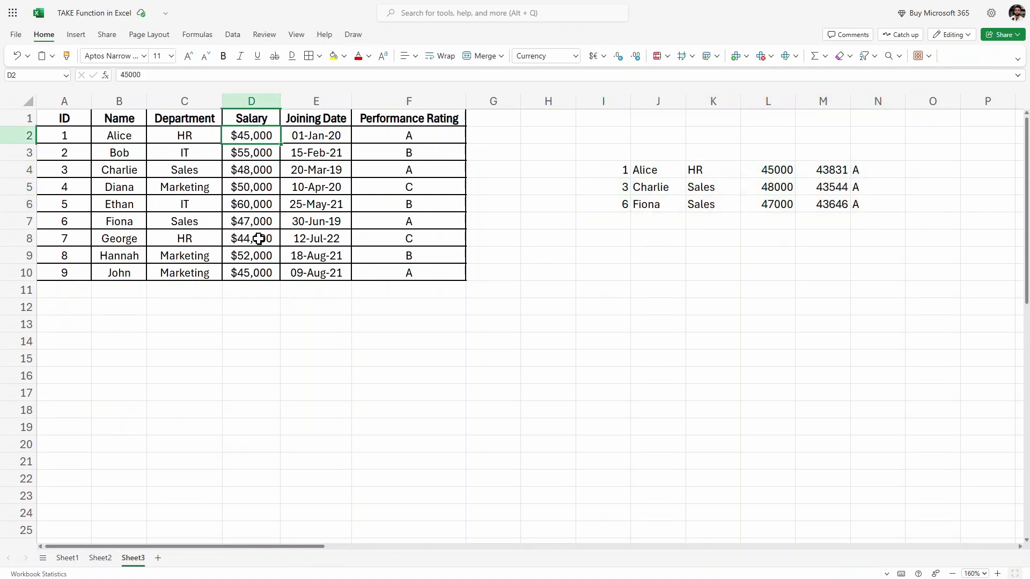
left_click_drag(121, 237, 262, 240)
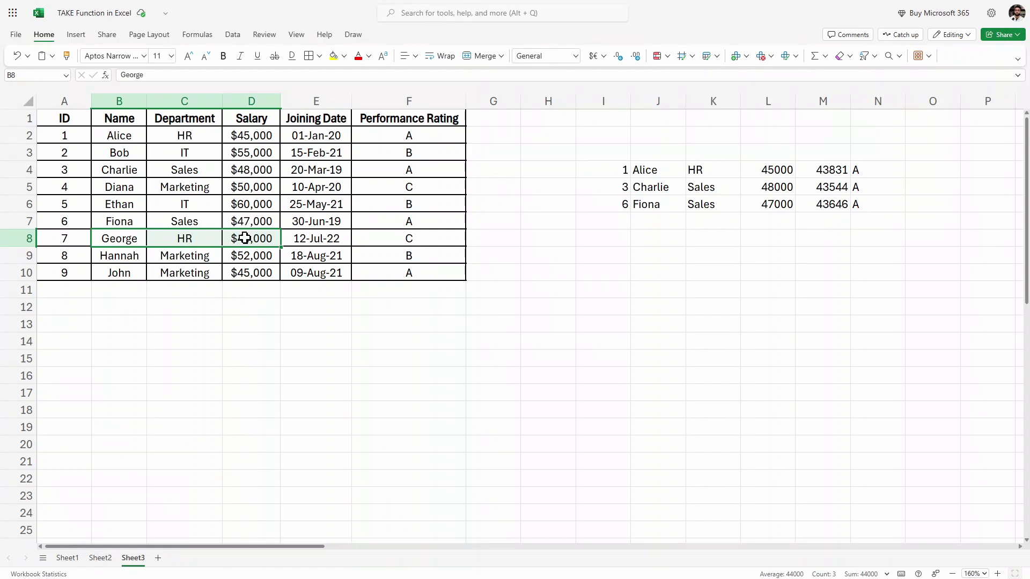
left_click_drag(109, 134, 254, 140)
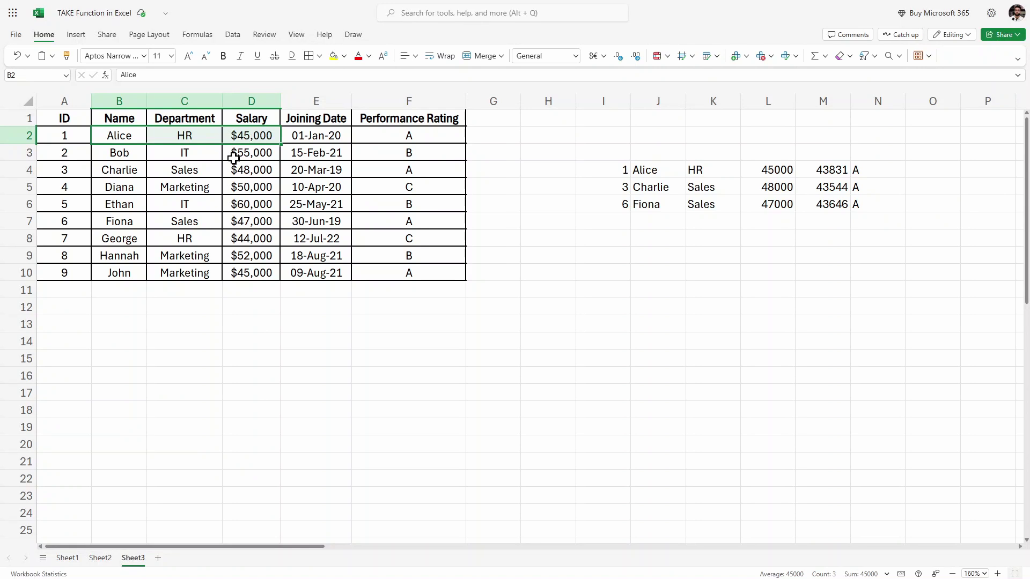
left_click_drag(115, 221, 254, 221)
left_click(249, 241)
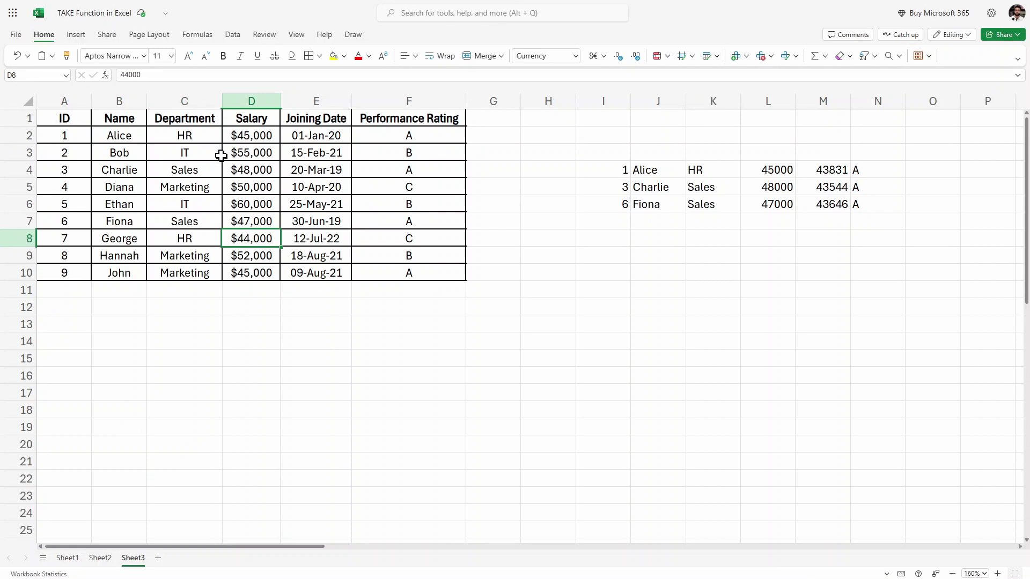
left_click(241, 137)
left_click(260, 222)
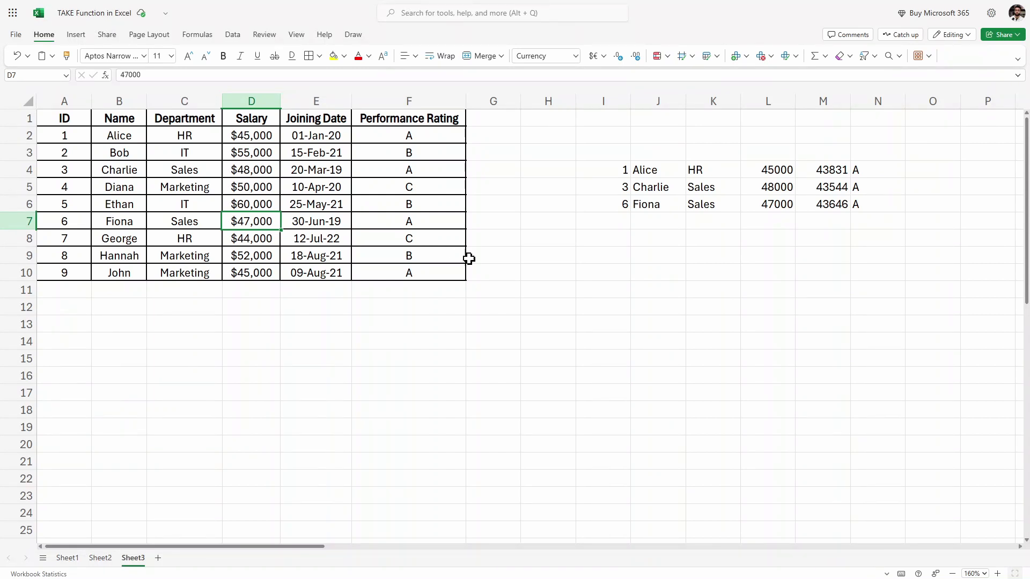
Step: Enter =SORT(A2:F10,4,1) in Sheet3's I10 to sort the employee records by salary in ascending order
double_click(613, 273)
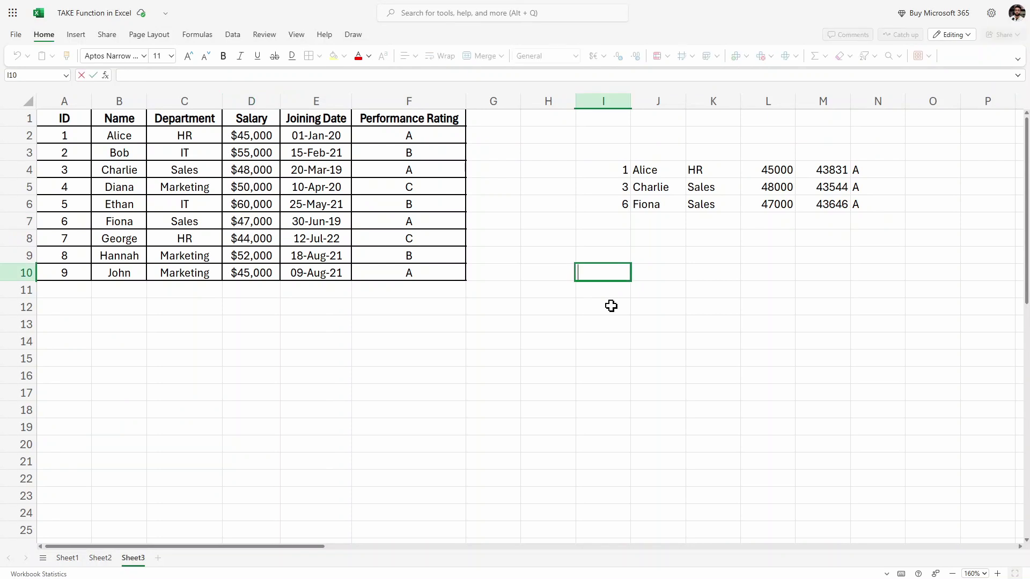
type("=")
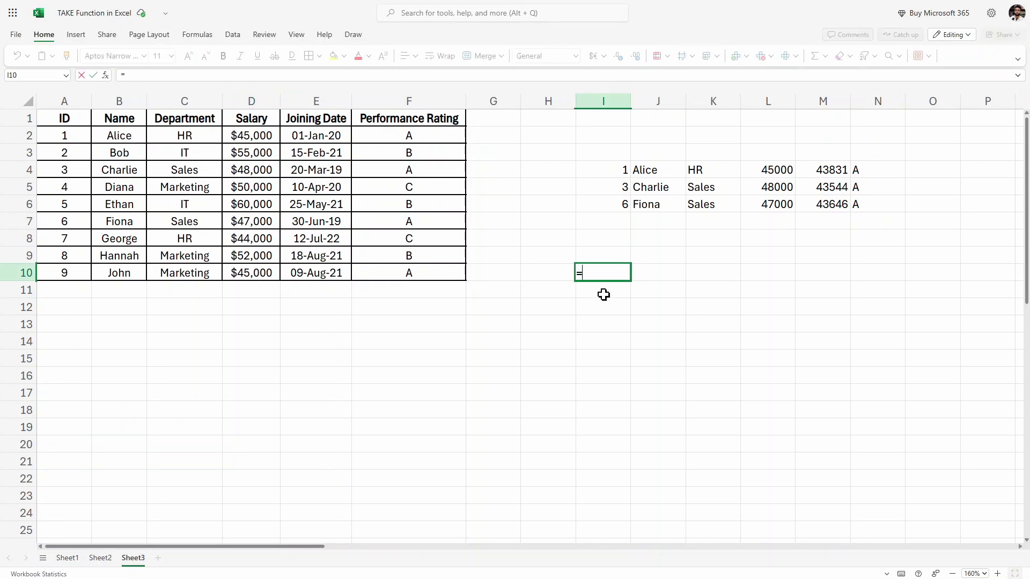
type("SORT(")
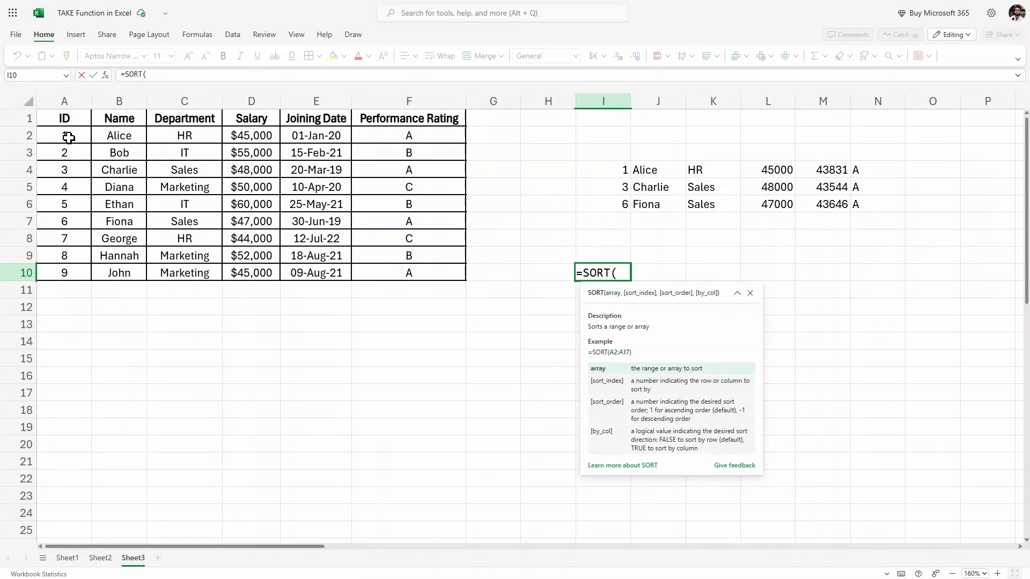
left_click_drag(69, 138, 441, 272)
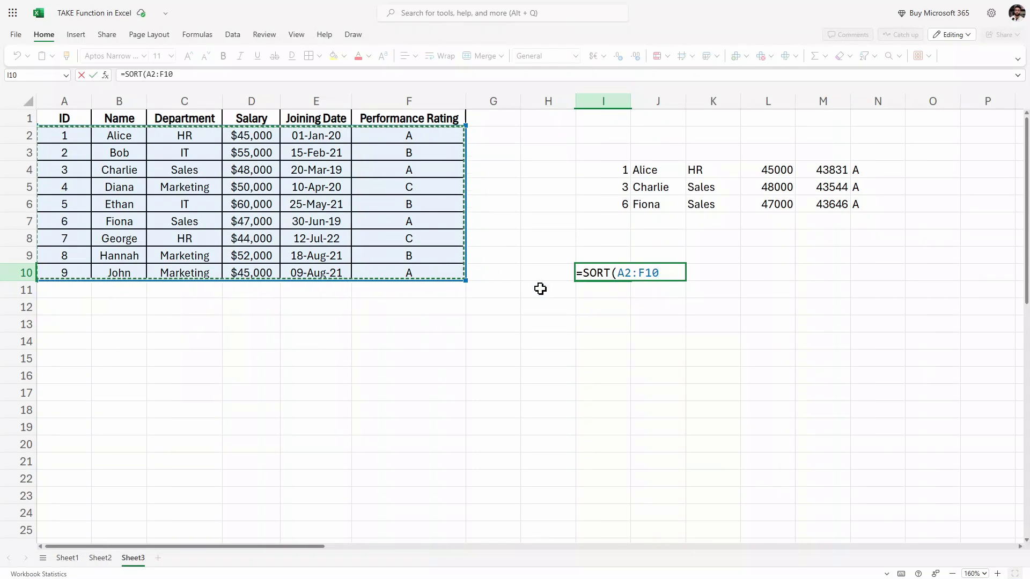
type(",4")
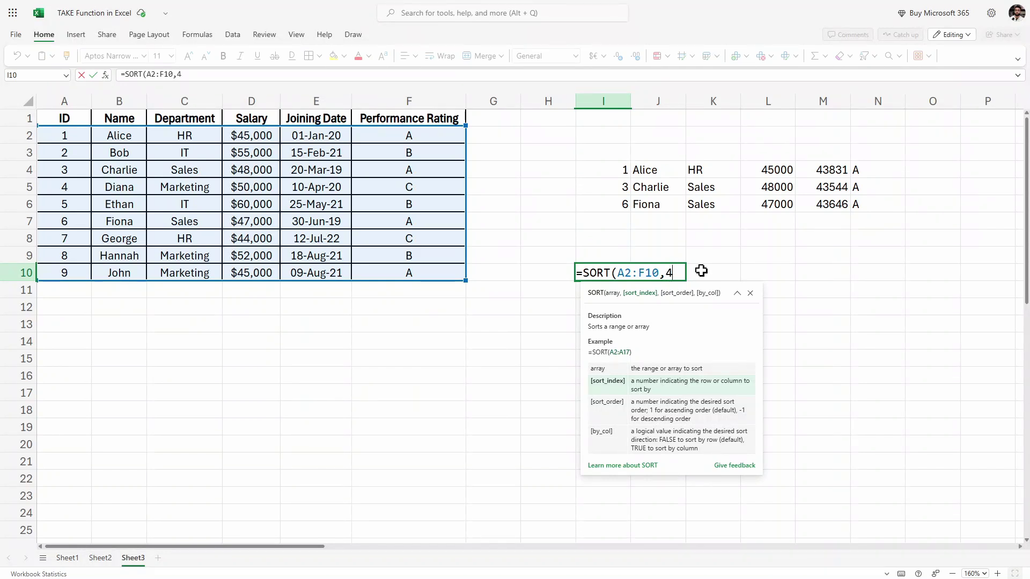
type(",")
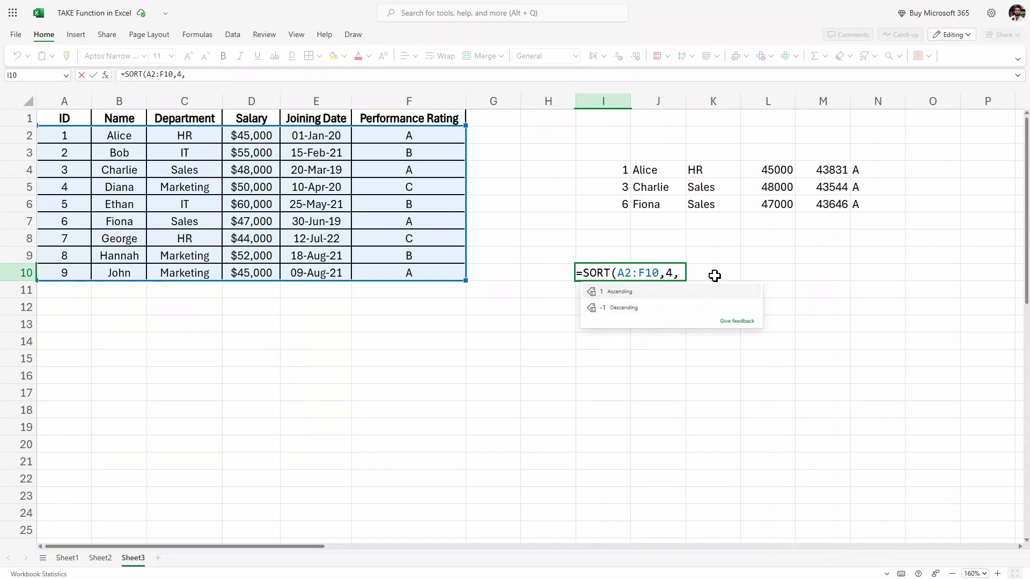
type("1")
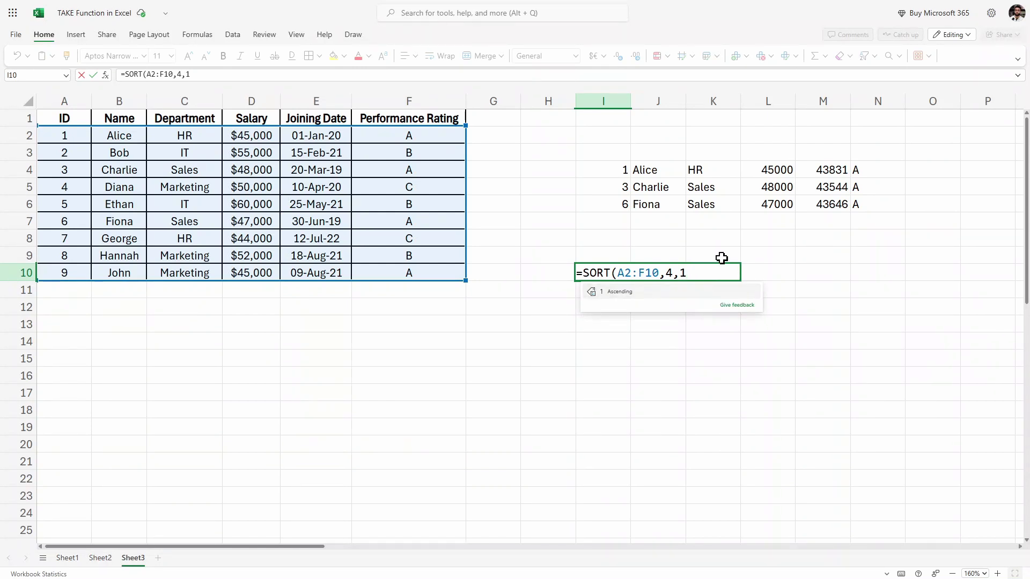
type(")")
key("Return")
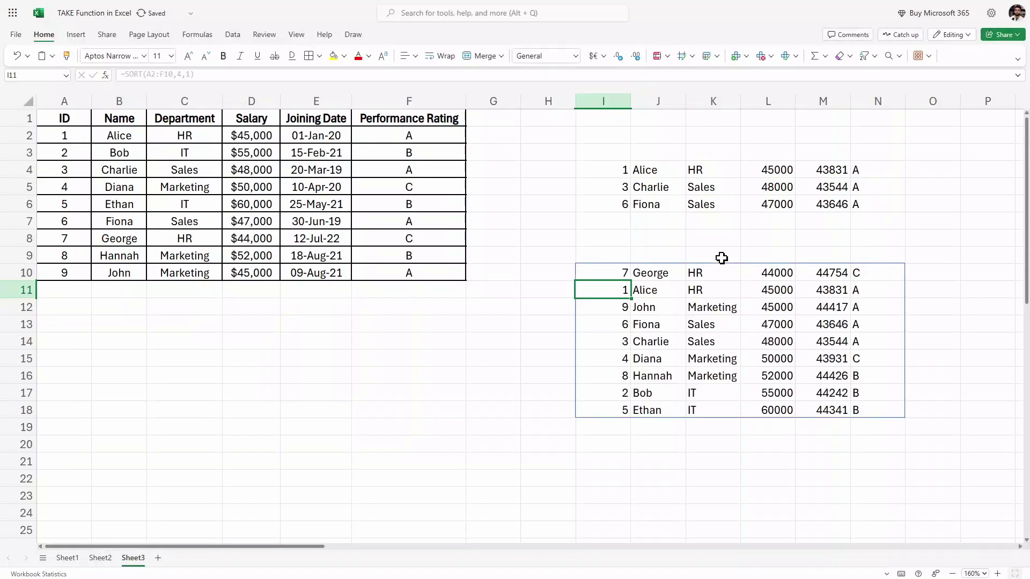
Step: Review the sorted records from I10 down, checking the salary column's order and the first three rows
left_click_drag(620, 279, 870, 408)
left_click(876, 272)
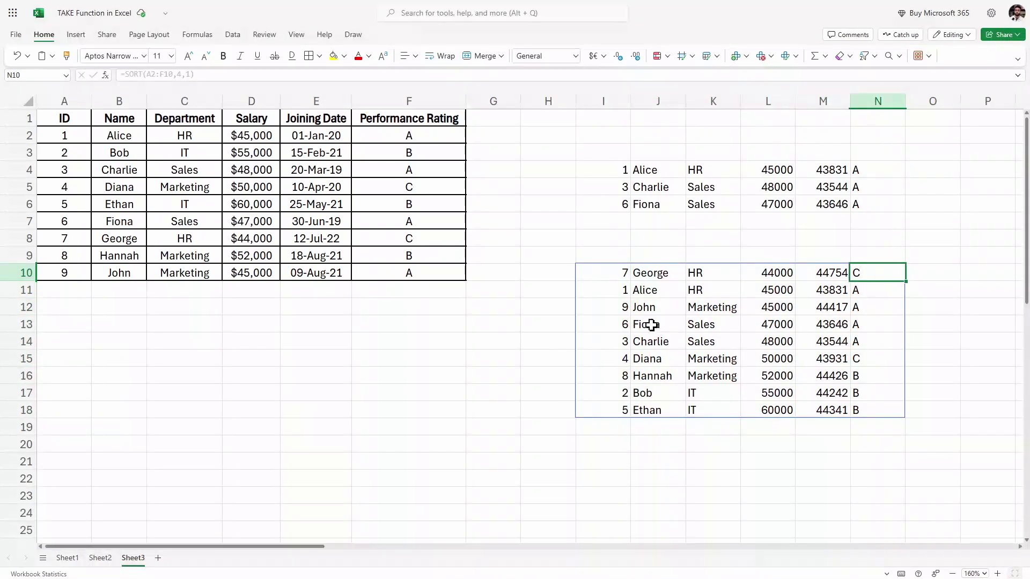
left_click_drag(781, 277, 784, 408)
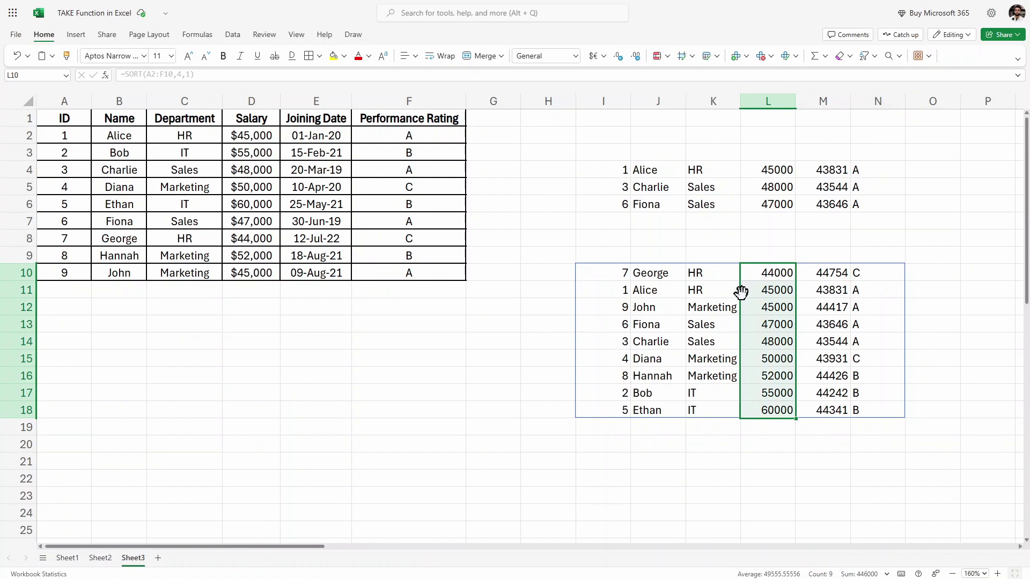
left_click(654, 290)
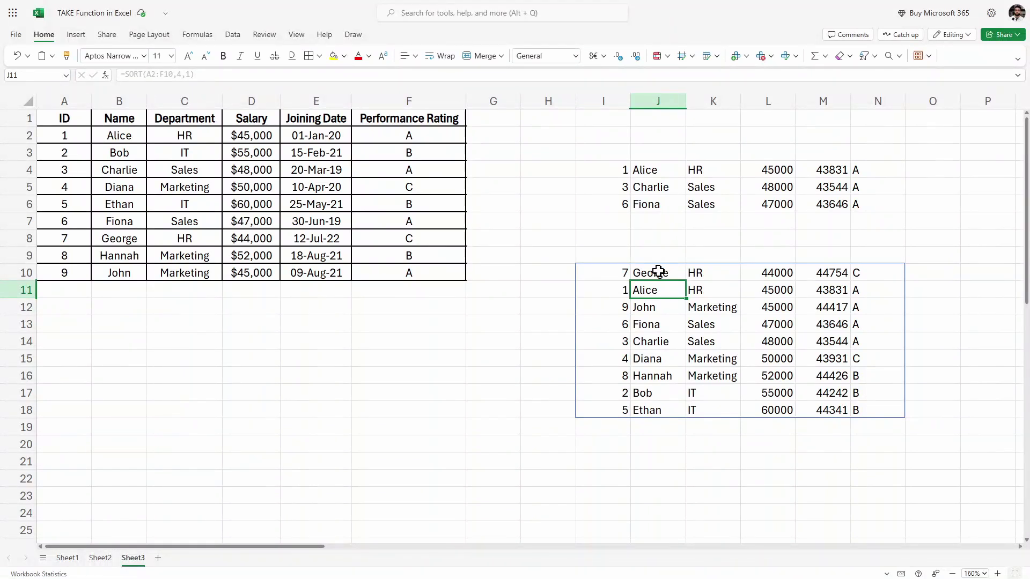
left_click_drag(652, 273, 866, 311)
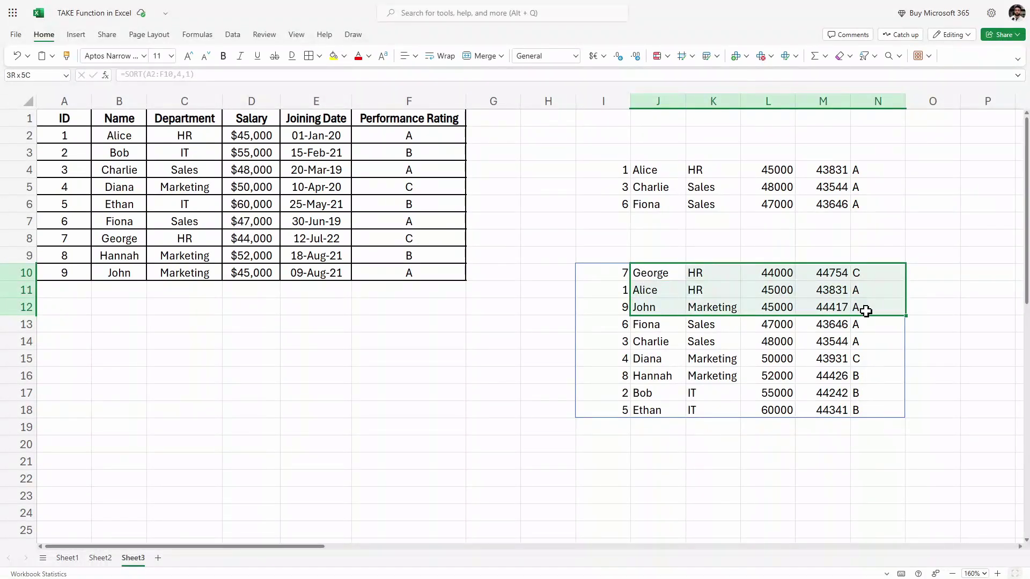
Step: Wrap I10's SORT formula in TAKE with a rows argument of 3, making it =TAKE(SORT(A2:F10,4,1),3)
double_click(588, 273)
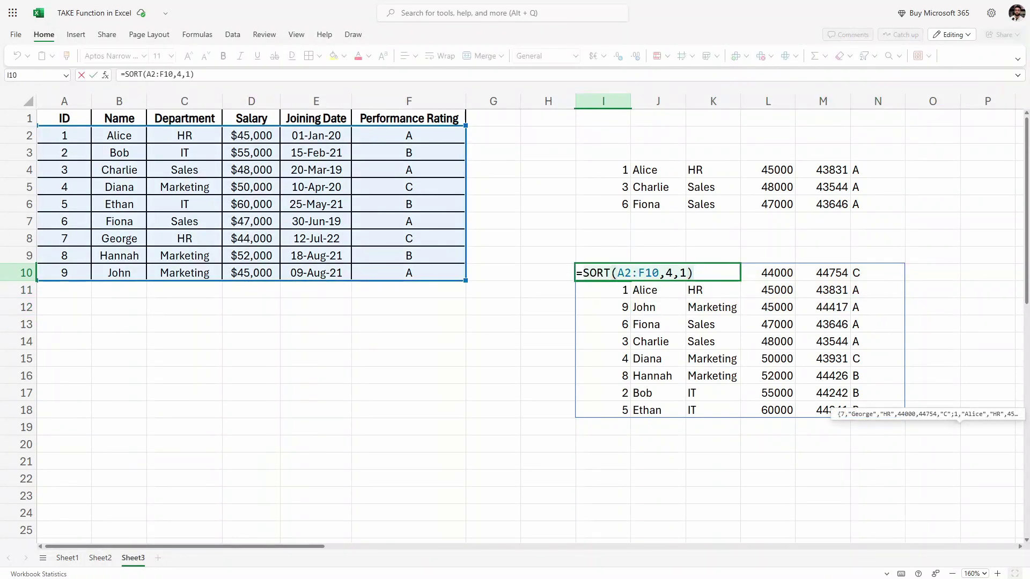
left_click(583, 272)
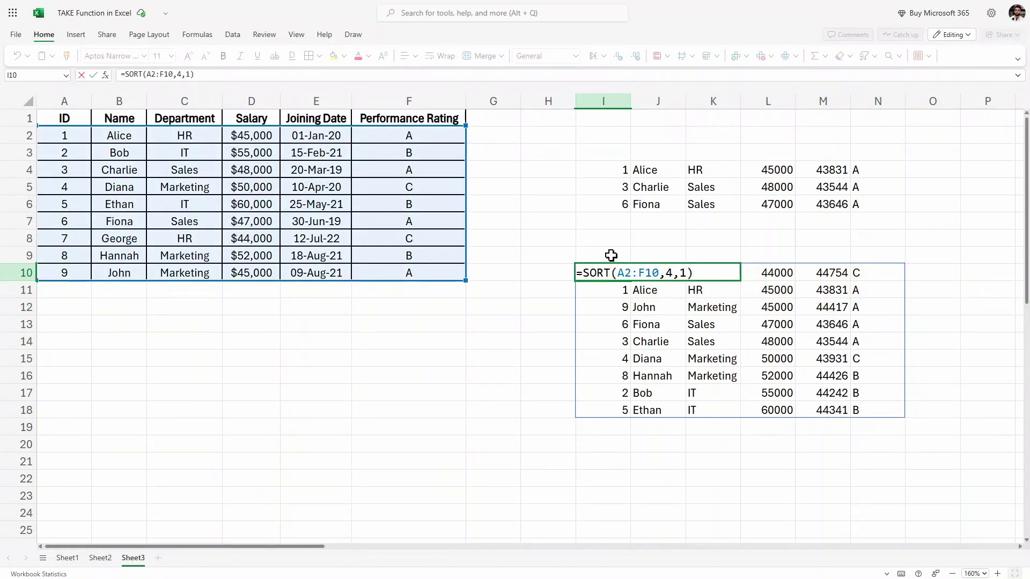
type("TAKE")
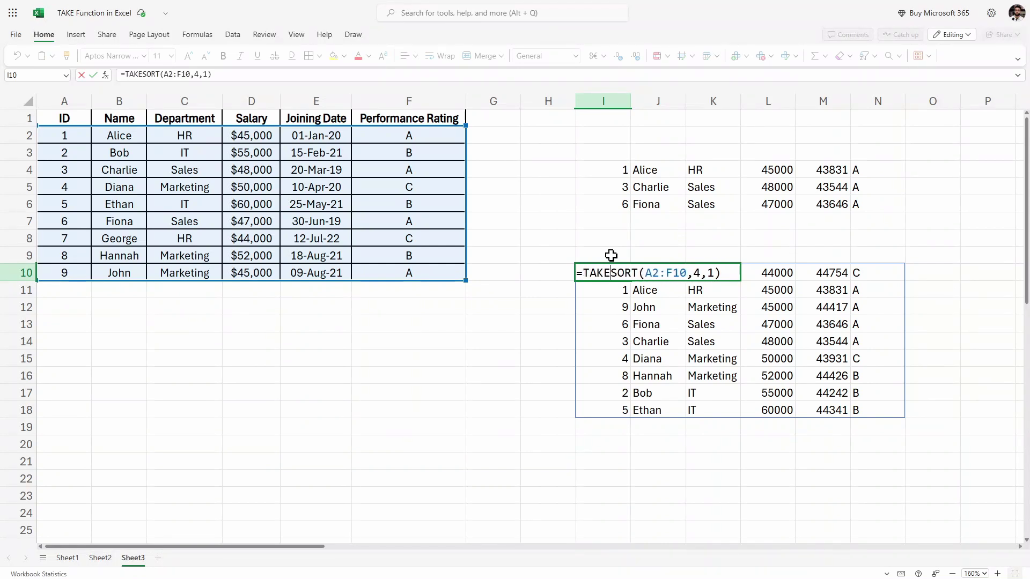
type("(")
key("End")
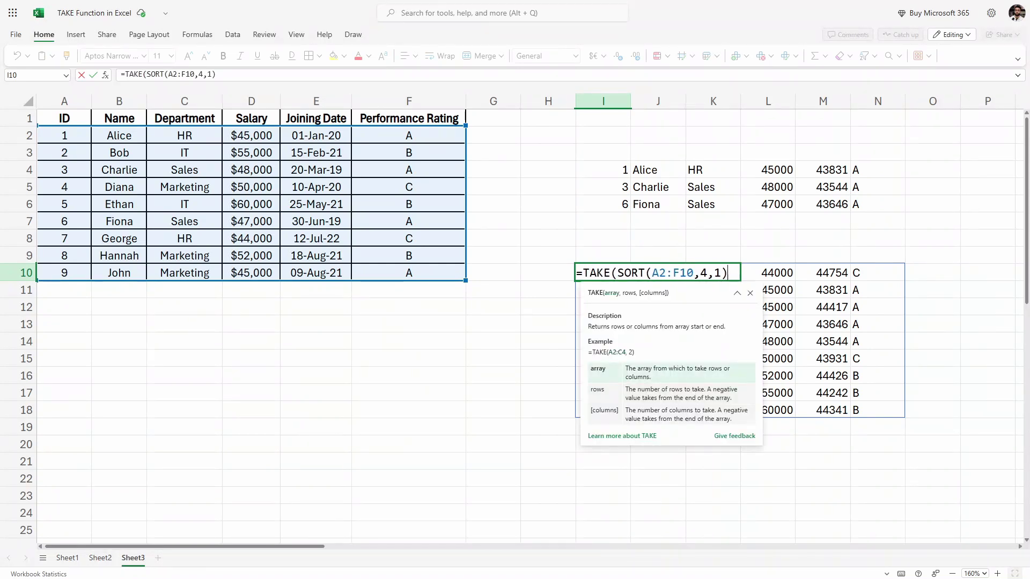
type(",3")
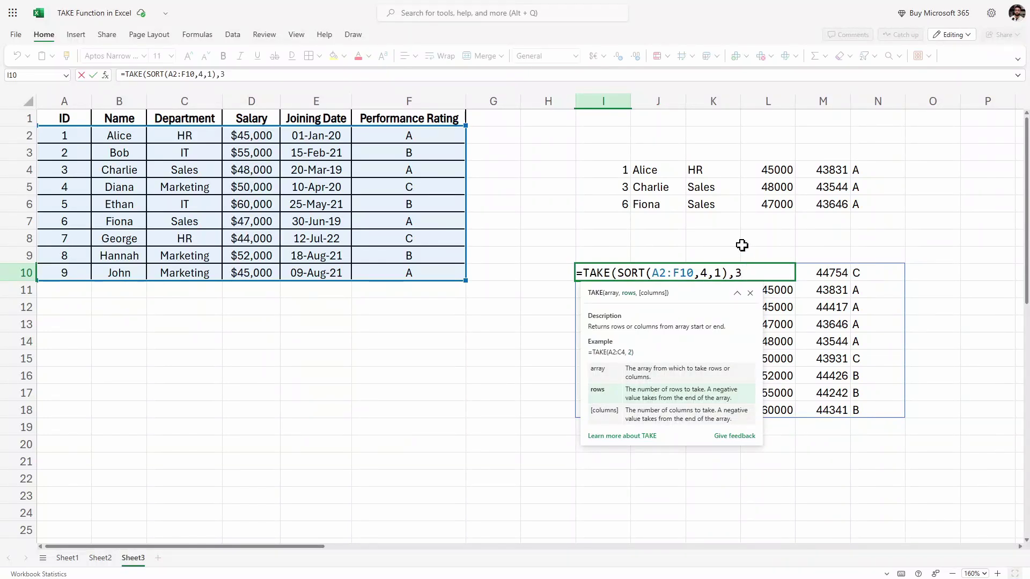
type(")")
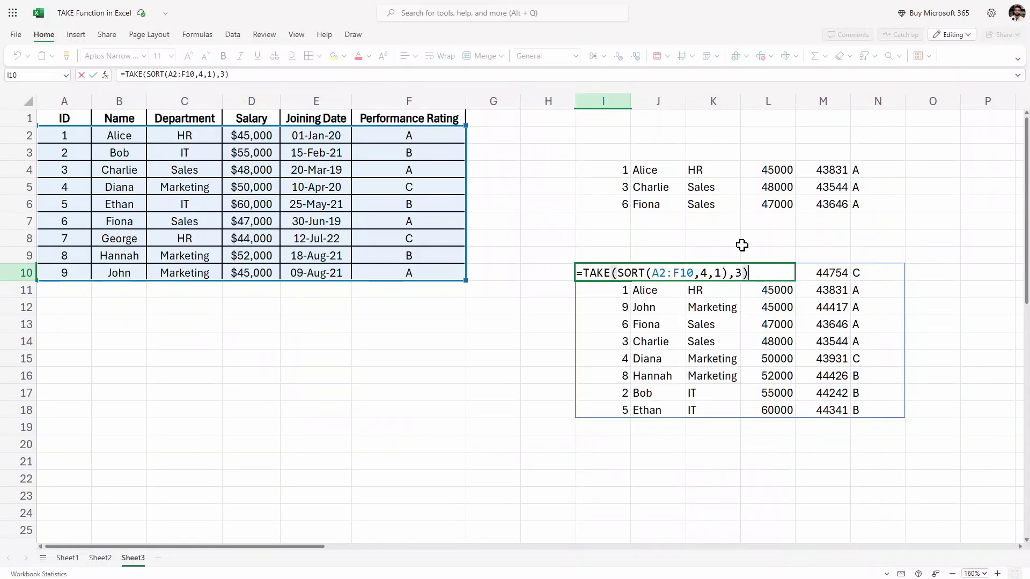
key("Return")
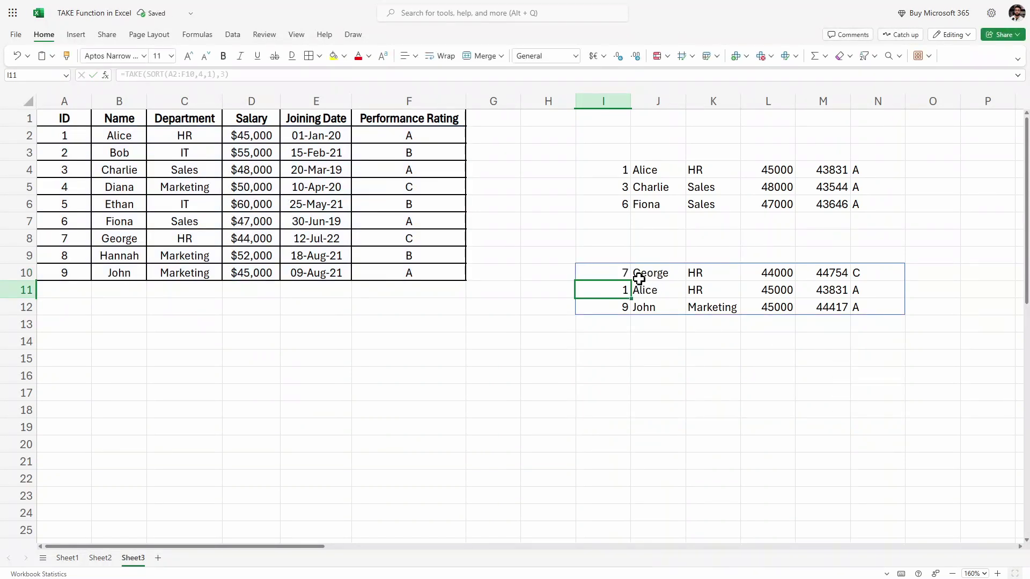
Step: Review the records returned in I10:N12, checking each employee name in turn
mouse_move(613, 272)
left_mouse_down()
mouse_move(747, 301)
mouse_move(892, 310)
left_mouse_up()
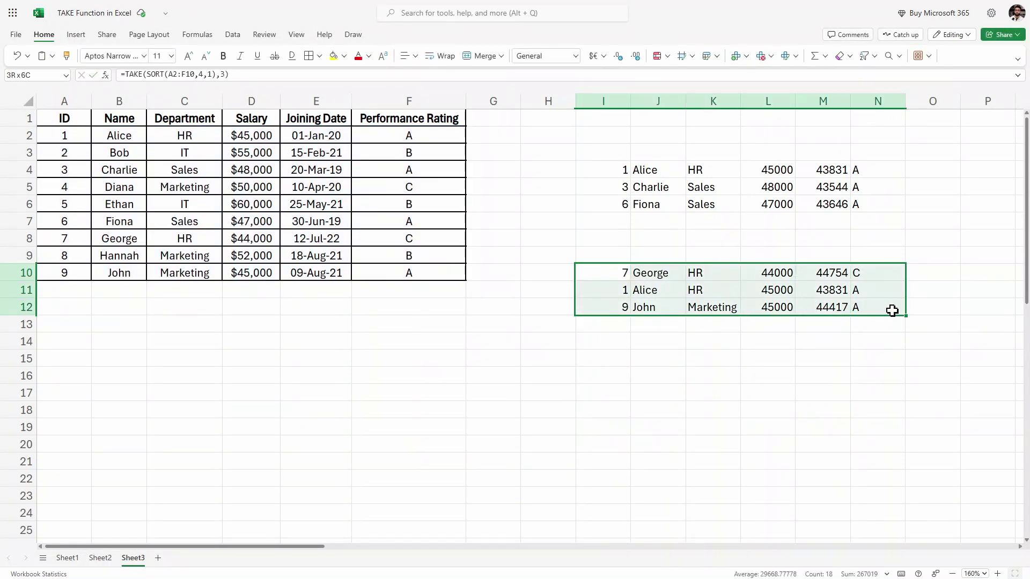
left_click(925, 303)
left_click(642, 272)
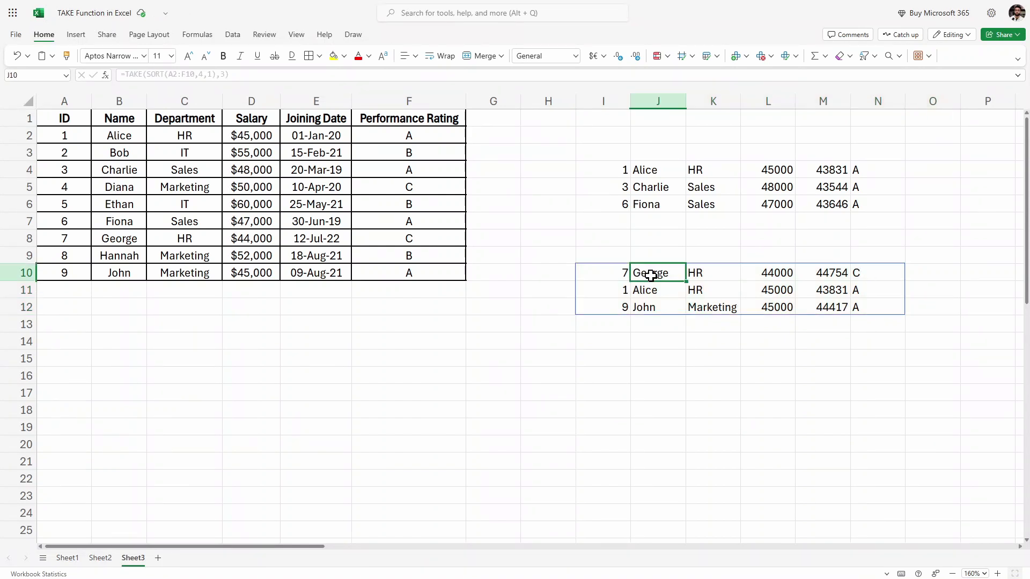
left_click(664, 295)
left_click(663, 311)
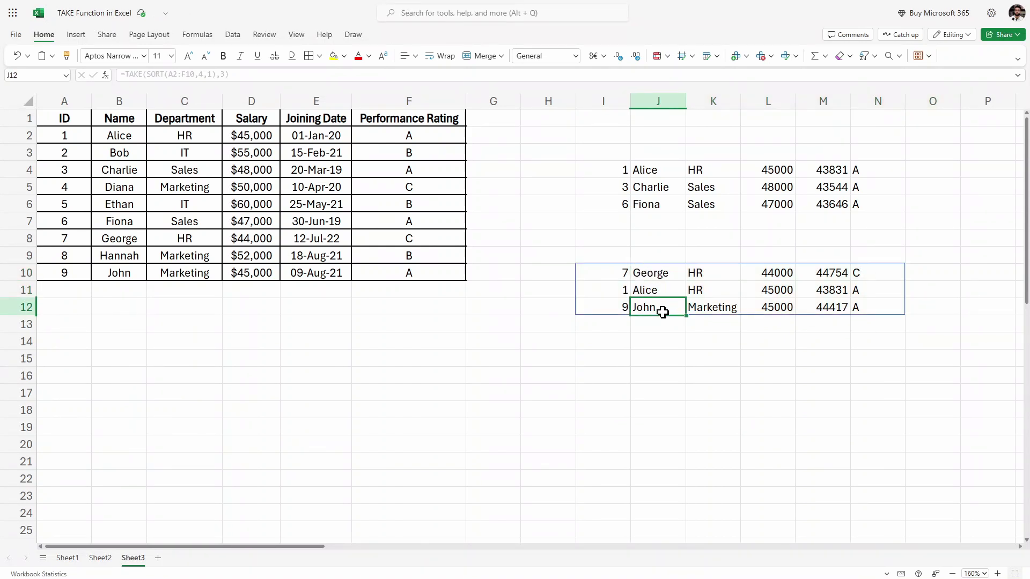
left_click(678, 324)
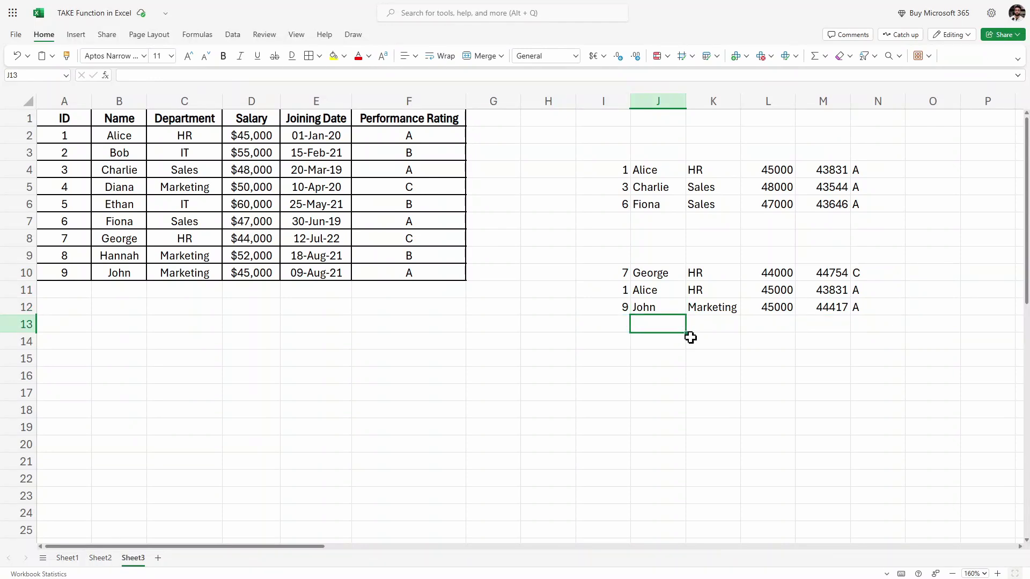